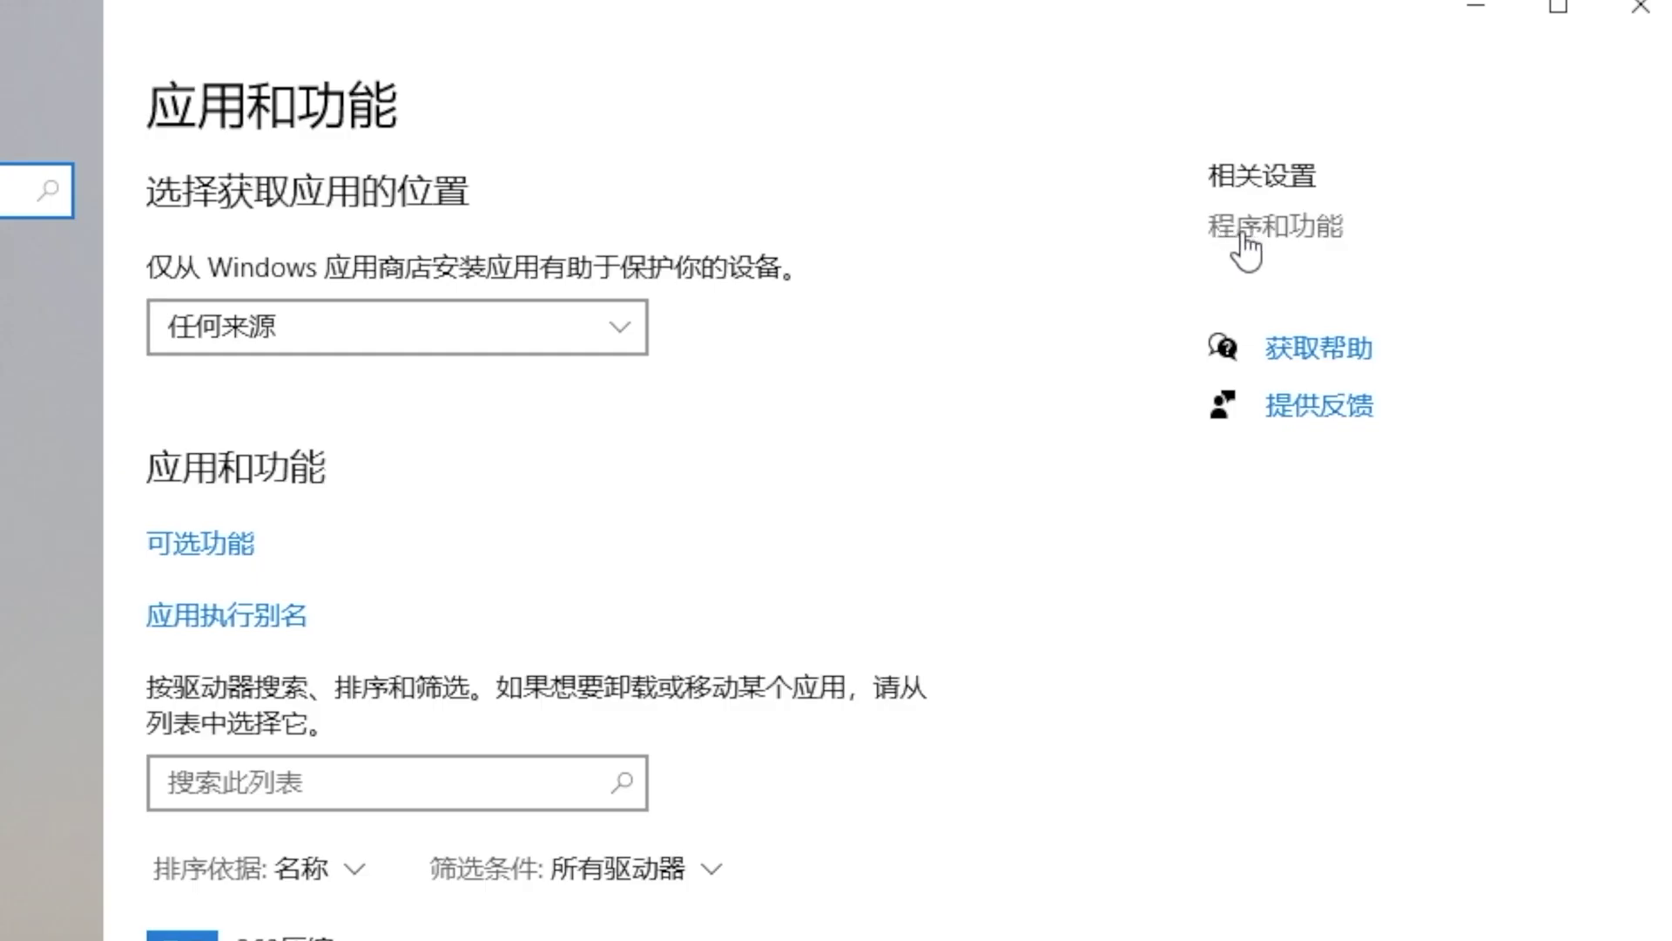
- Enable the Windows 沙盒 feature in the Windows features list, apply the change and restart the computer
click(1290, 228)
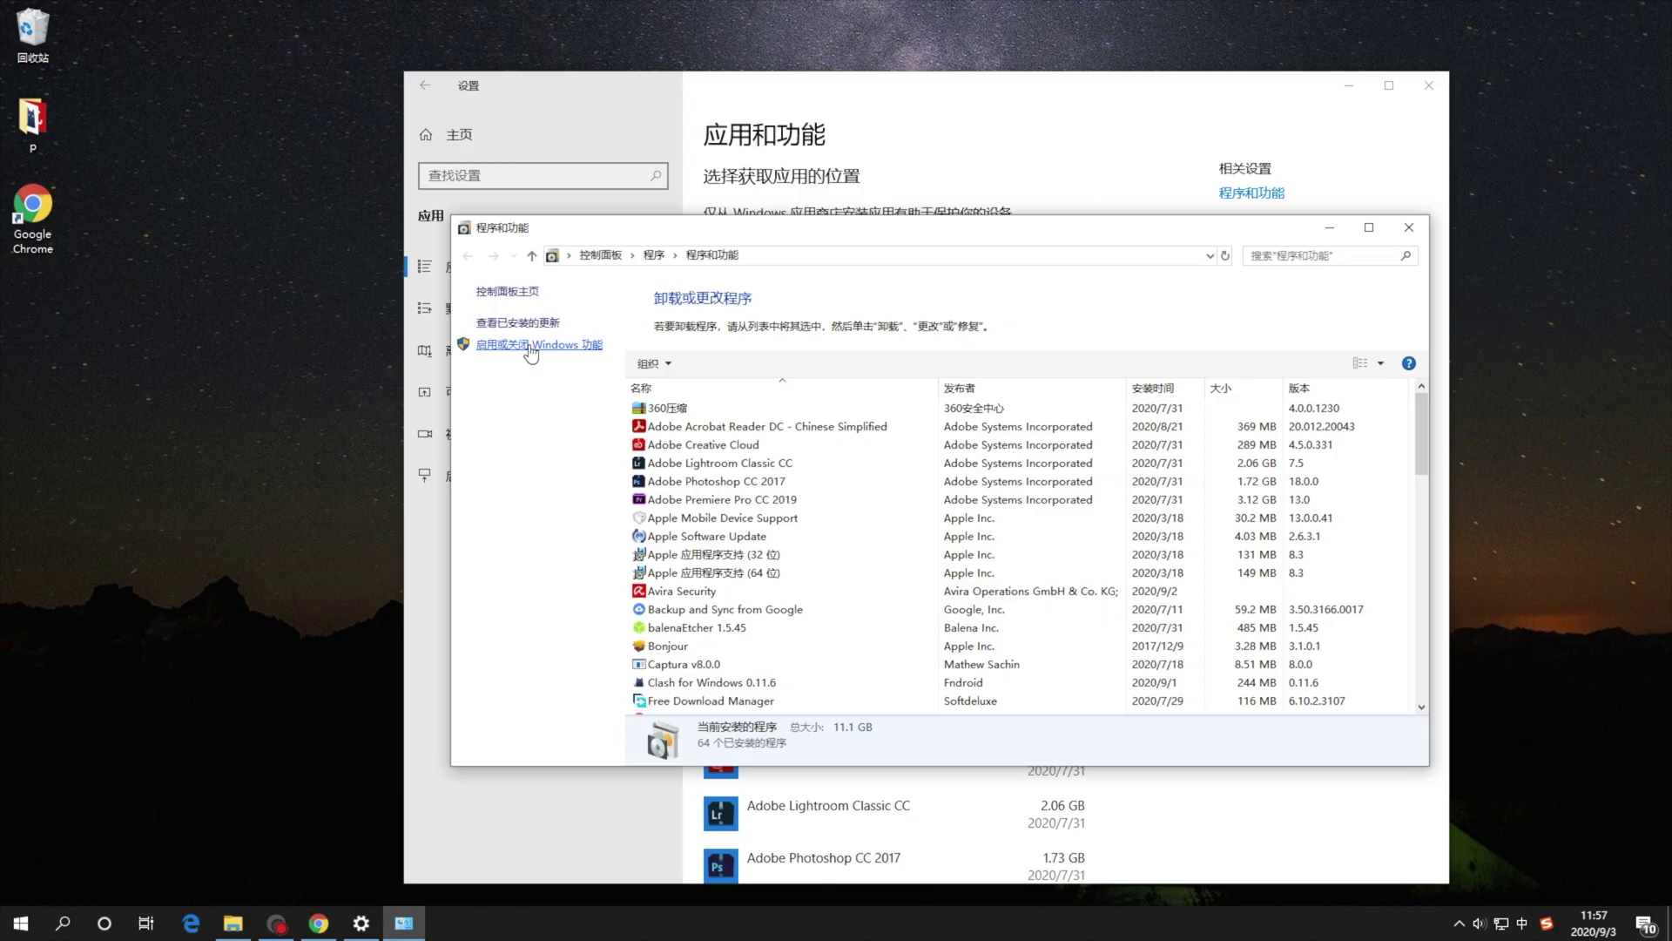
click(550, 385)
scroll(912, 529, down, 2)
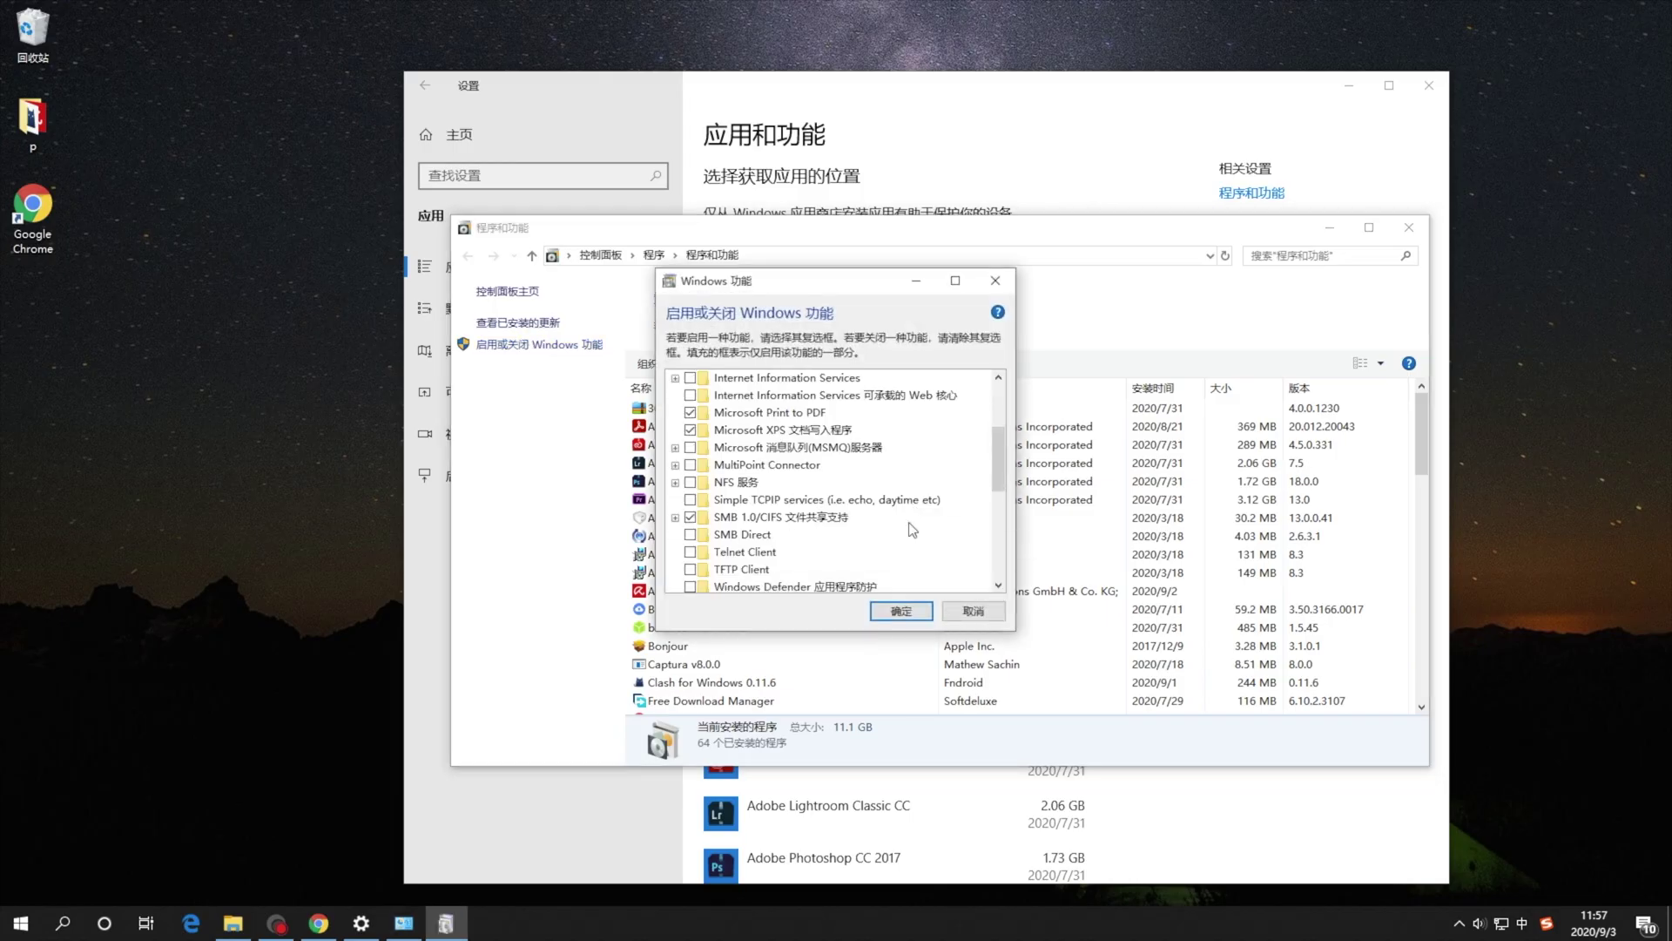
scroll(912, 529, down, 3)
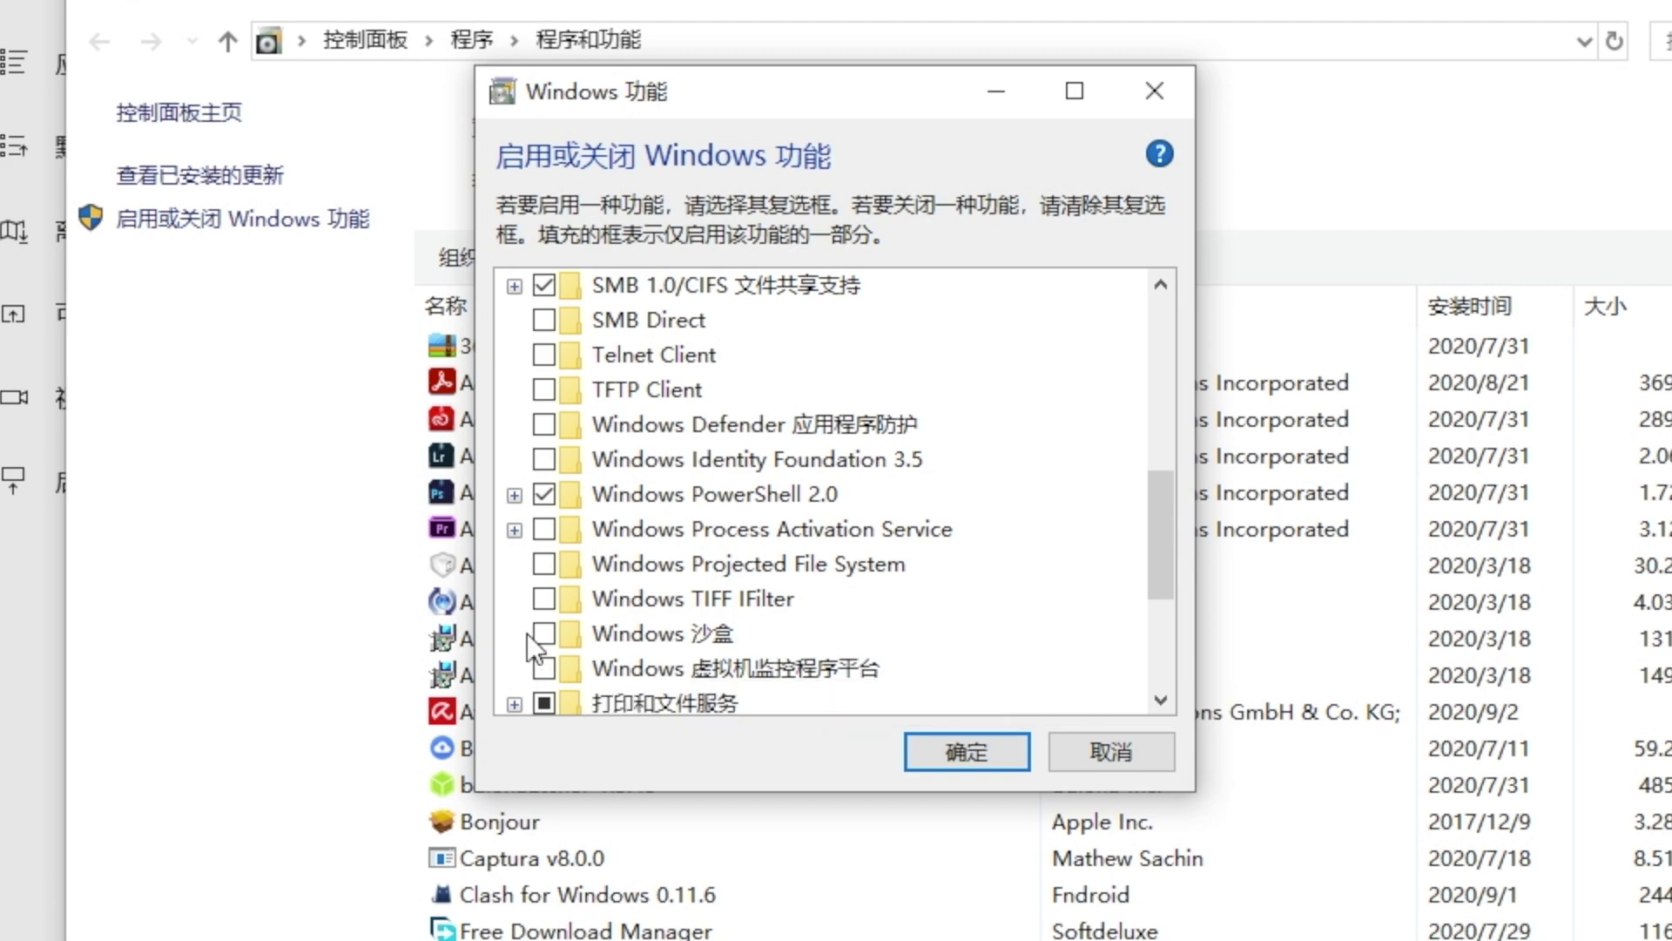
scroll(533, 646, down, 1)
click(544, 563)
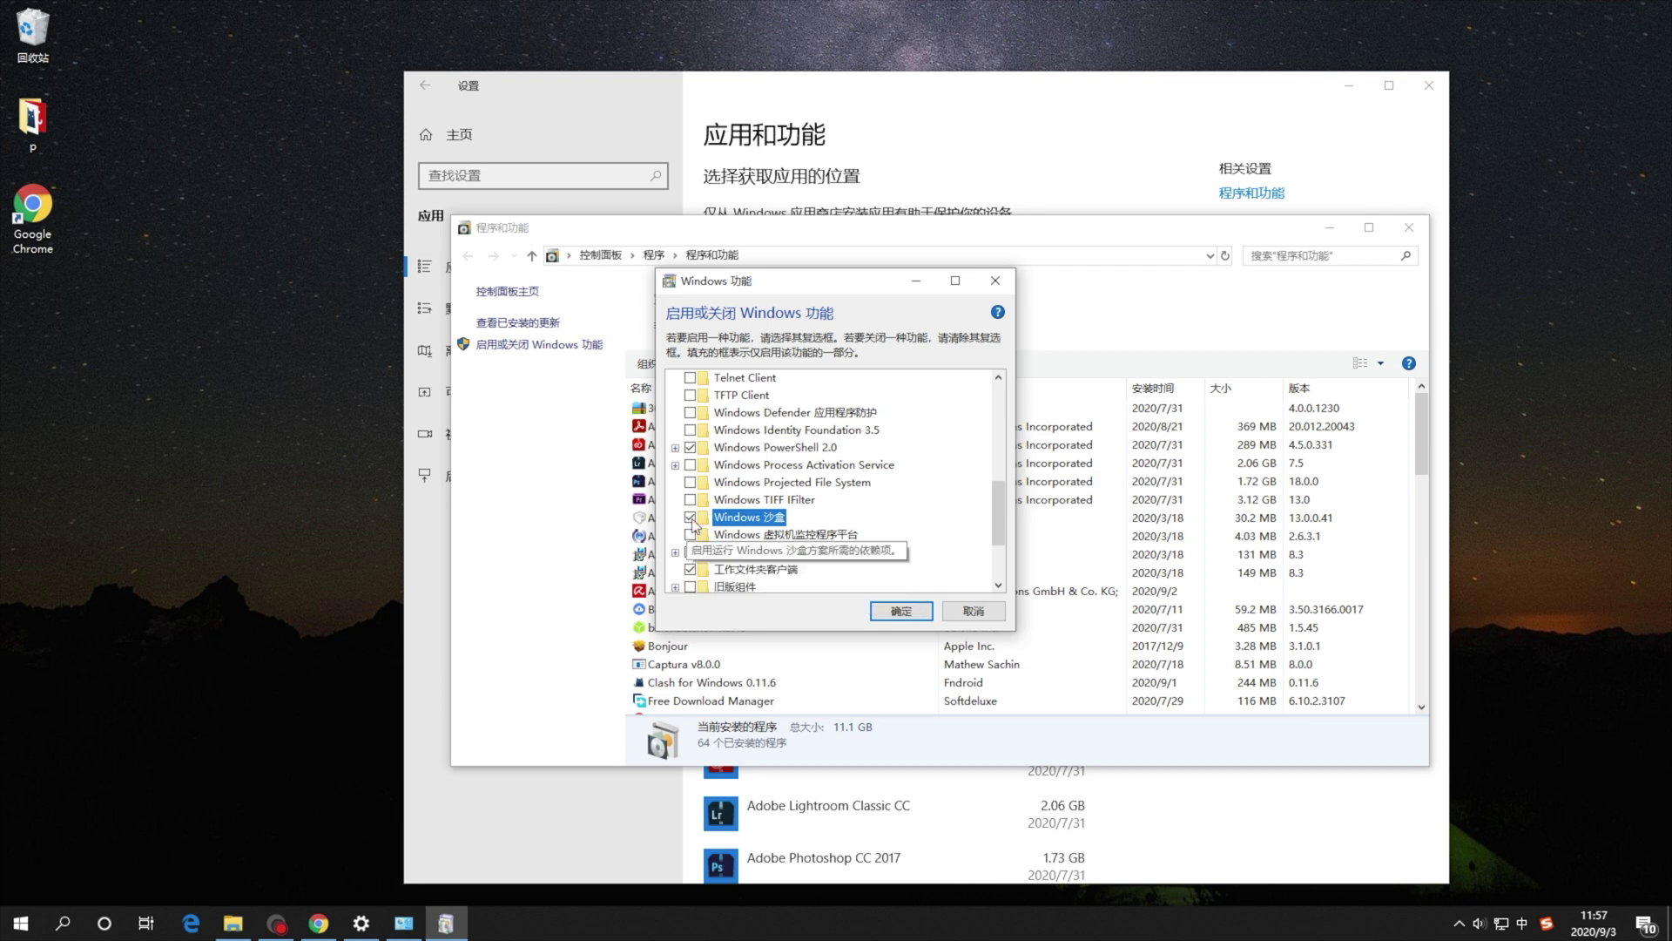
click(903, 612)
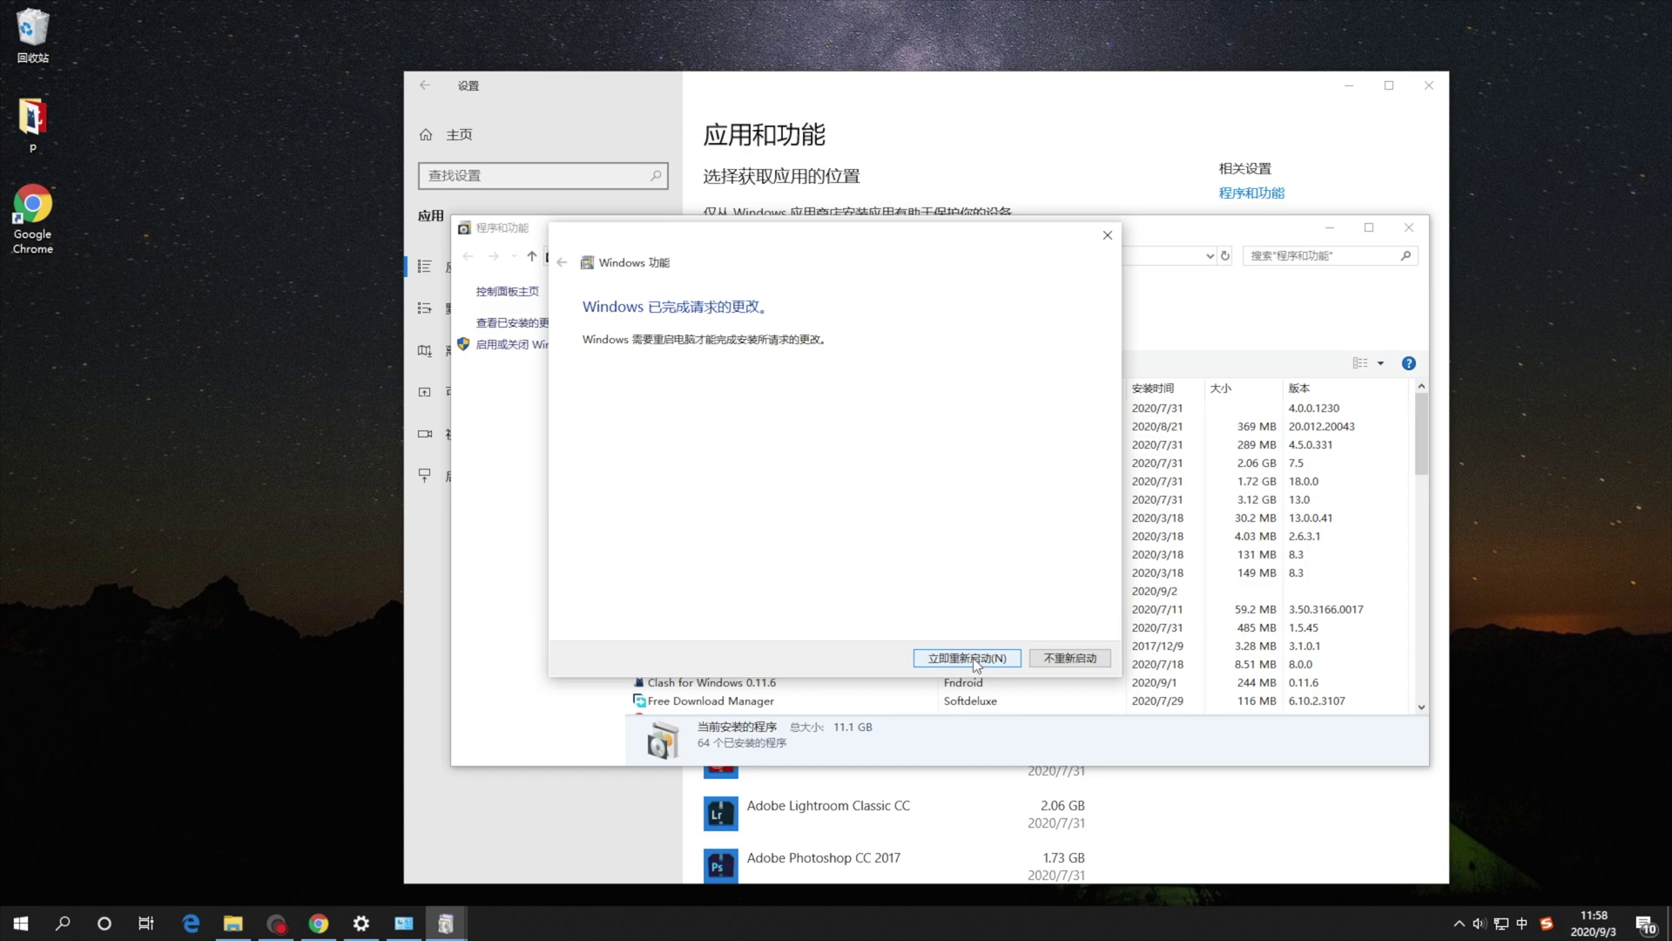
click(979, 659)
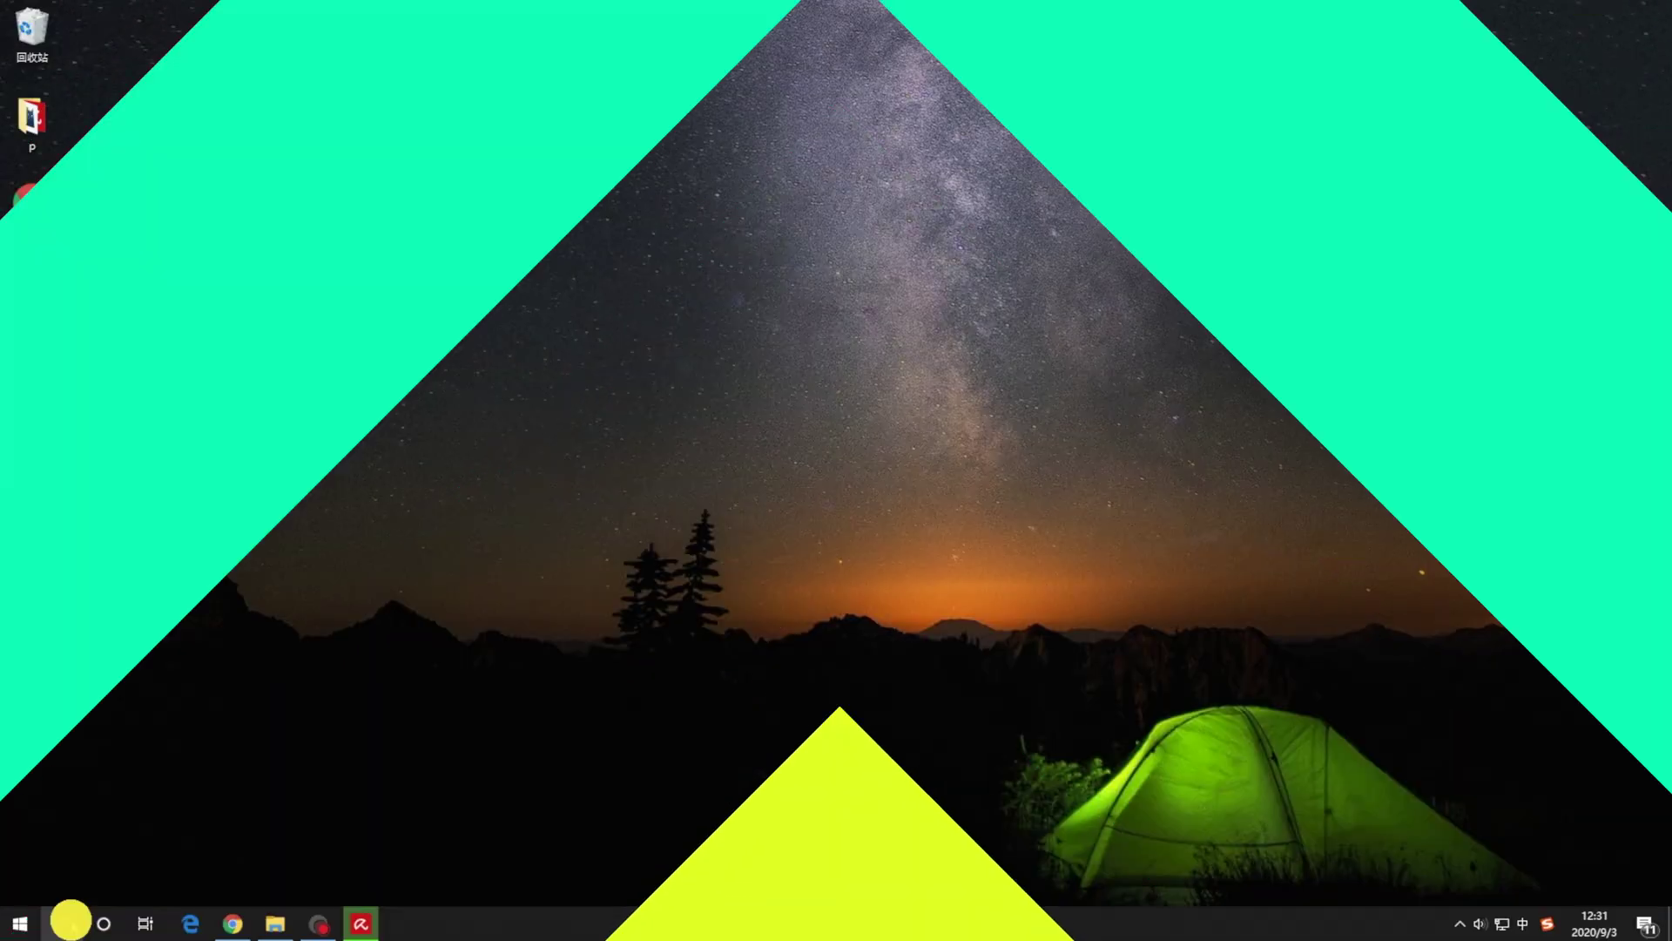
- Search the system for "san", then find Windows Sandbox among the installed apps and launch it
click(69, 920)
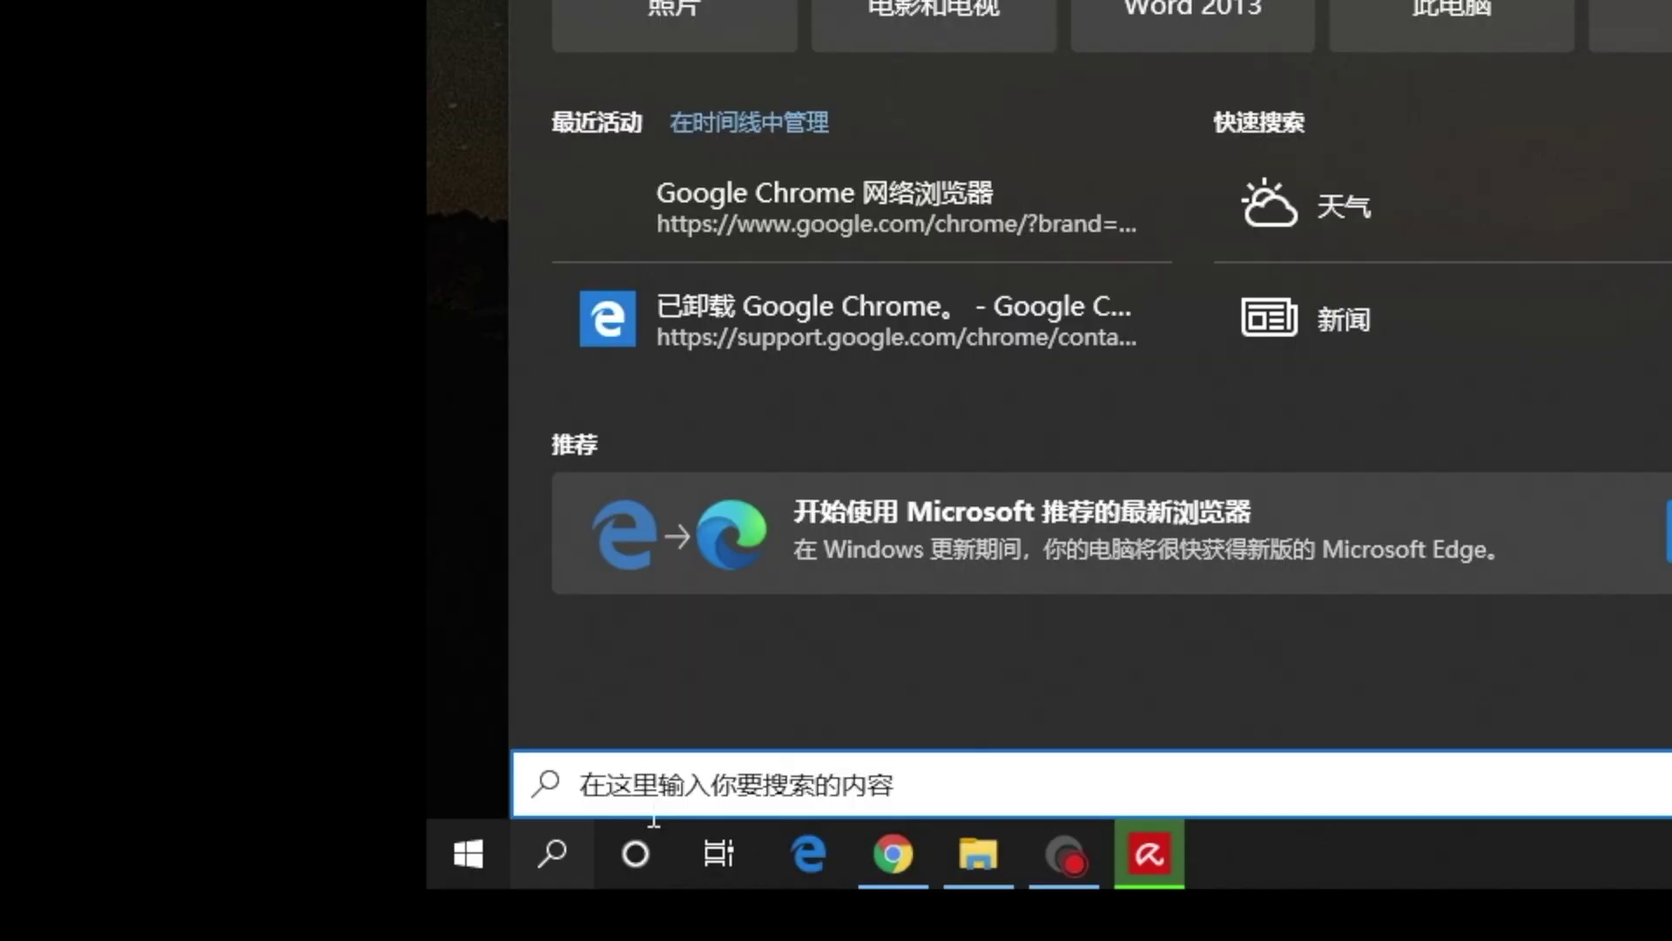
text(san)
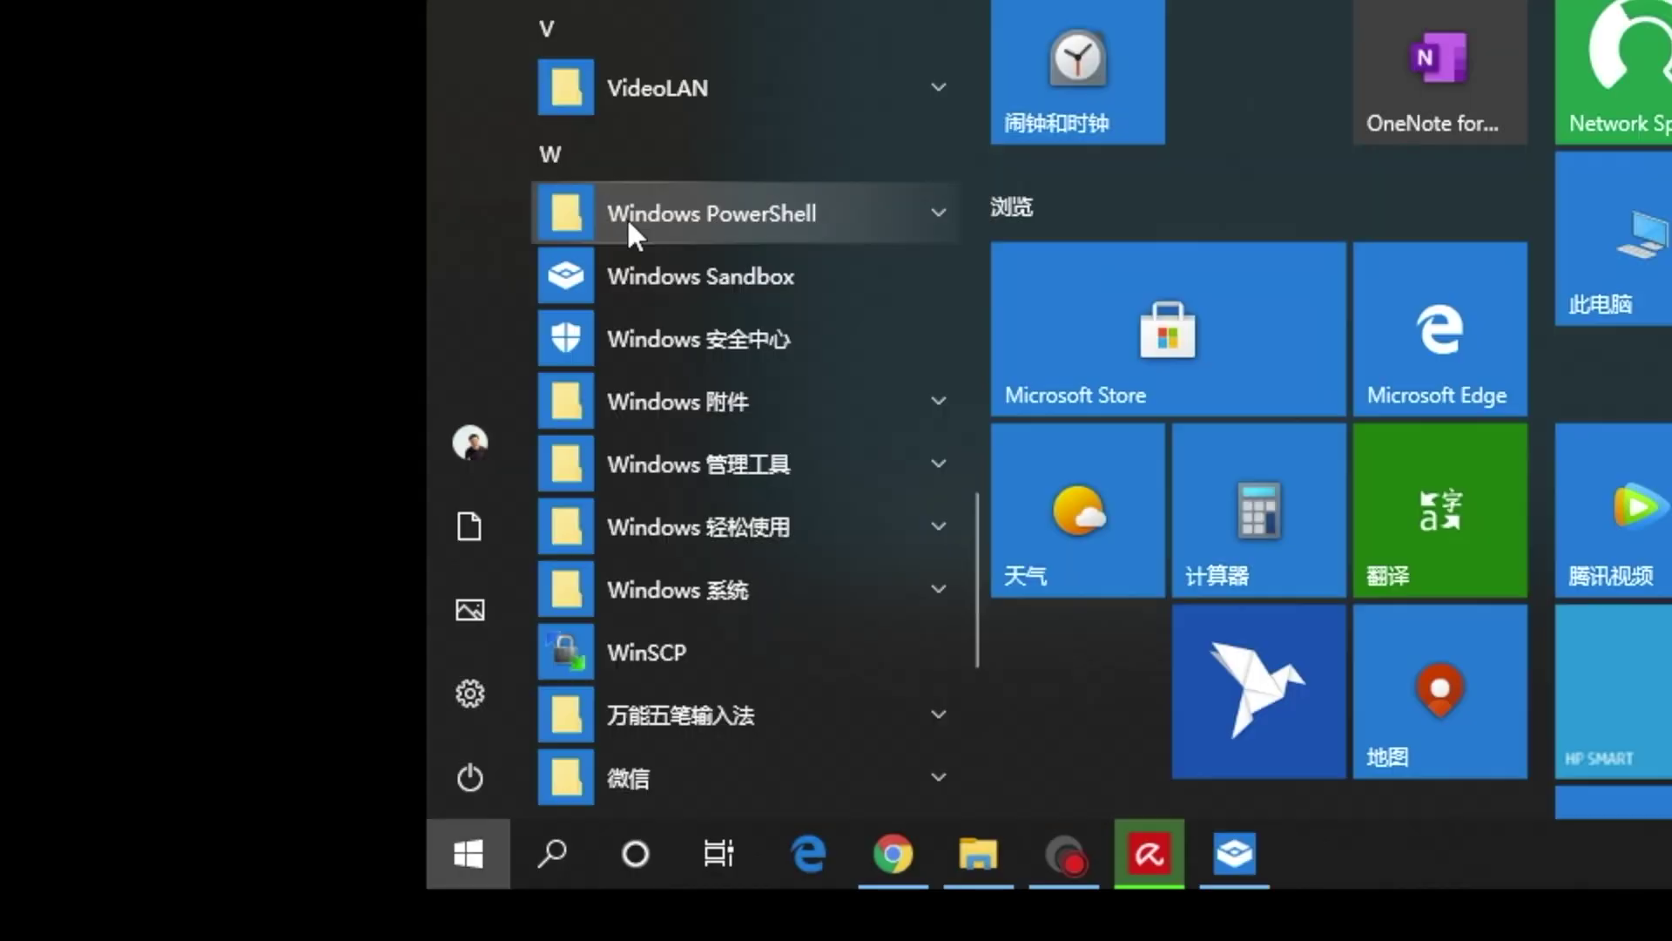
click(739, 300)
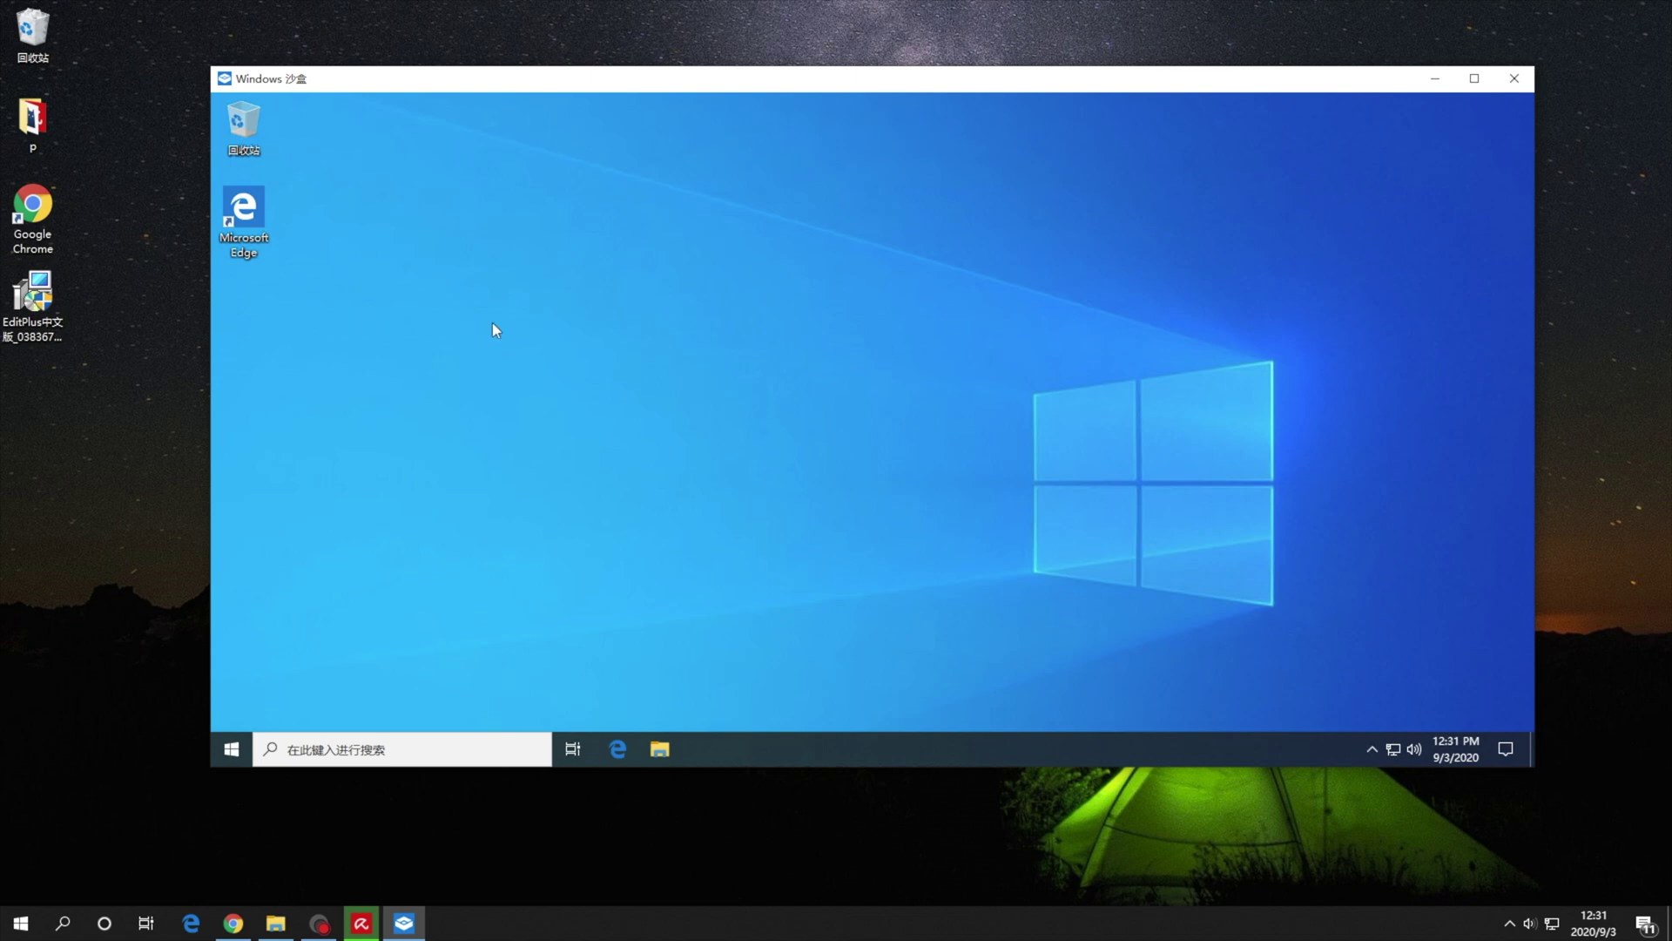
- Switch to Chrome and examine the EditPlus中文版 page on pc6.com, including its high-speed and ordinary download links
click(232, 924)
drag(662, 13, 1219, 52)
scroll(1179, 683, down, 2)
scroll(1167, 679, up, 15)
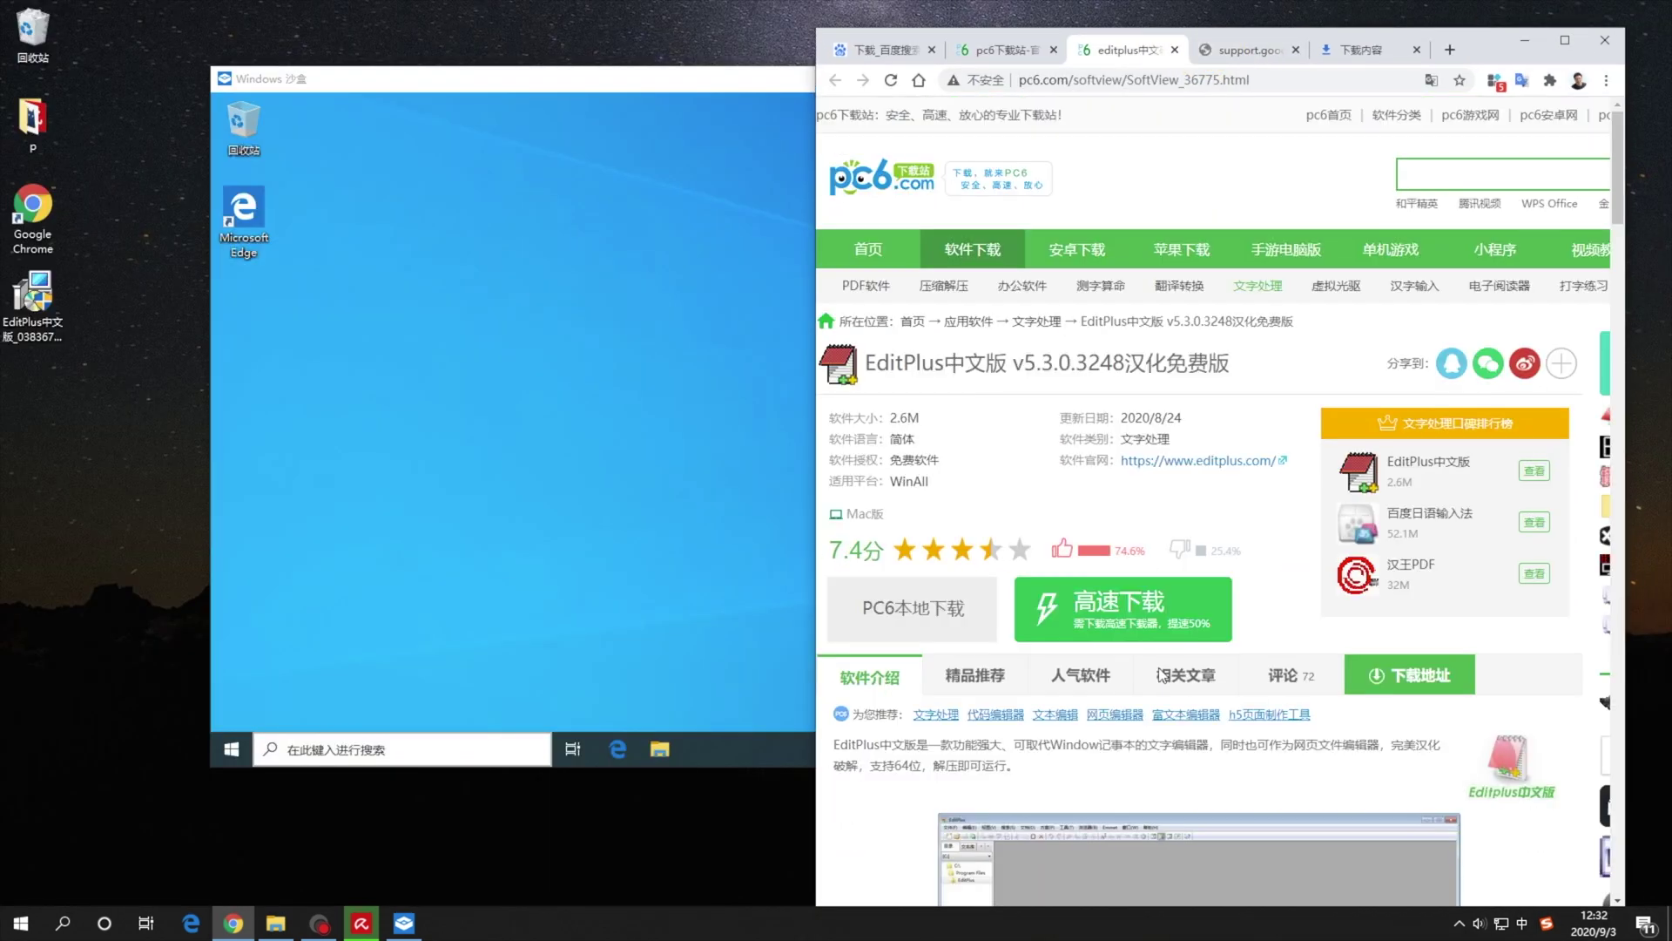
scroll(1148, 477, down, 4)
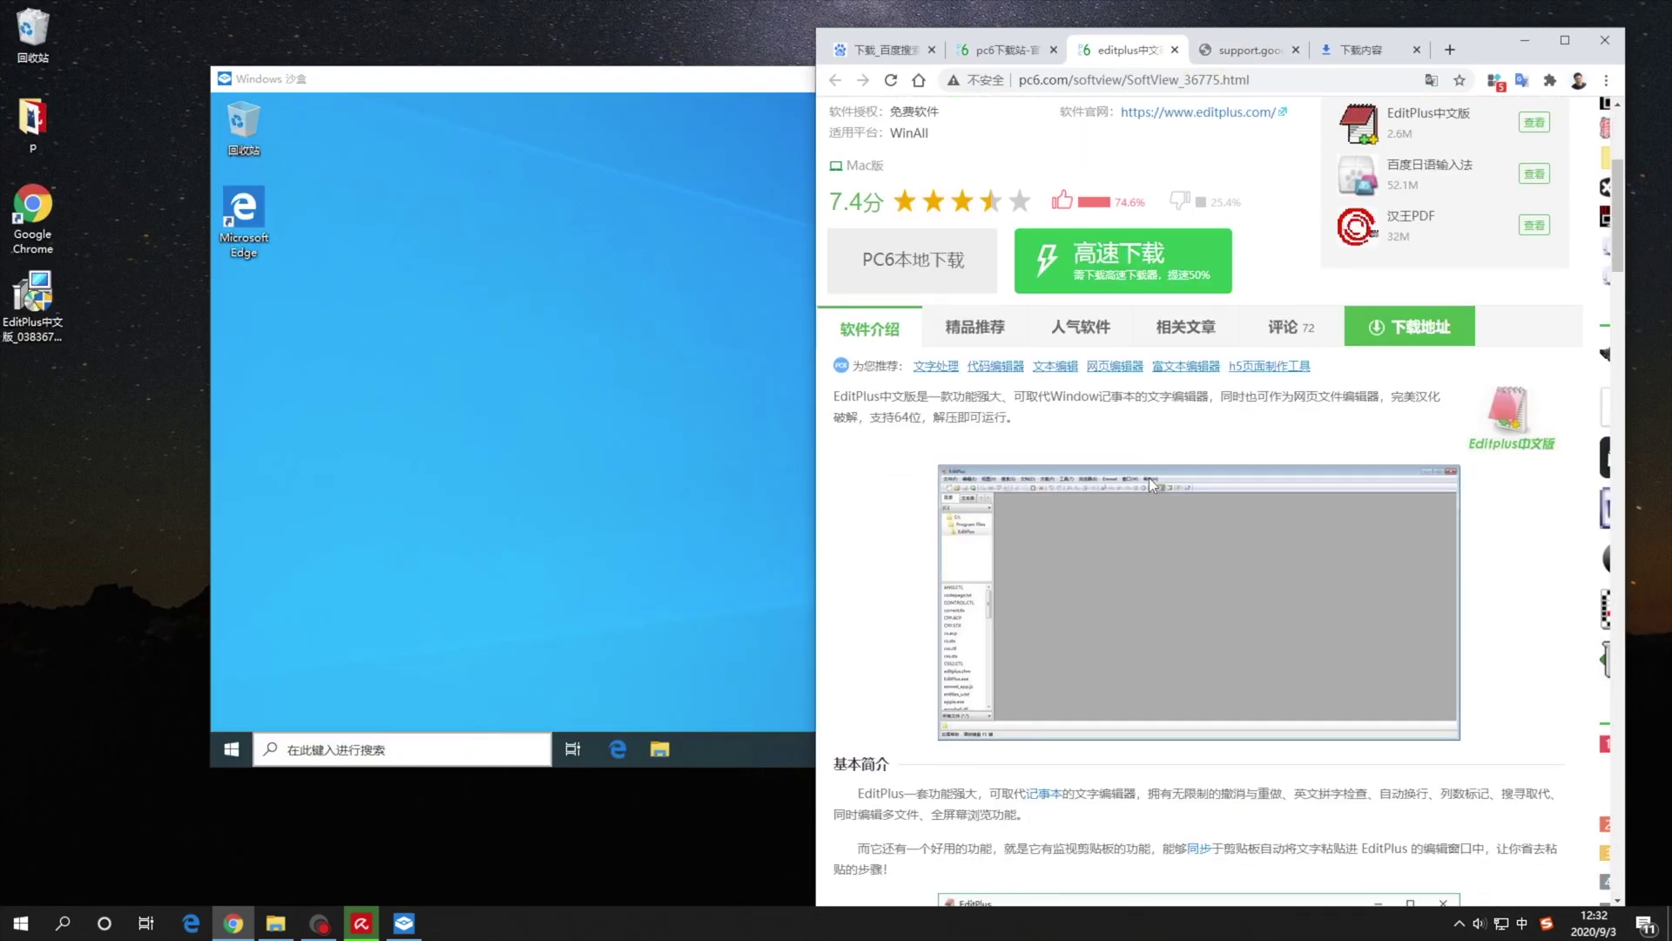
scroll(1148, 477, down, 10)
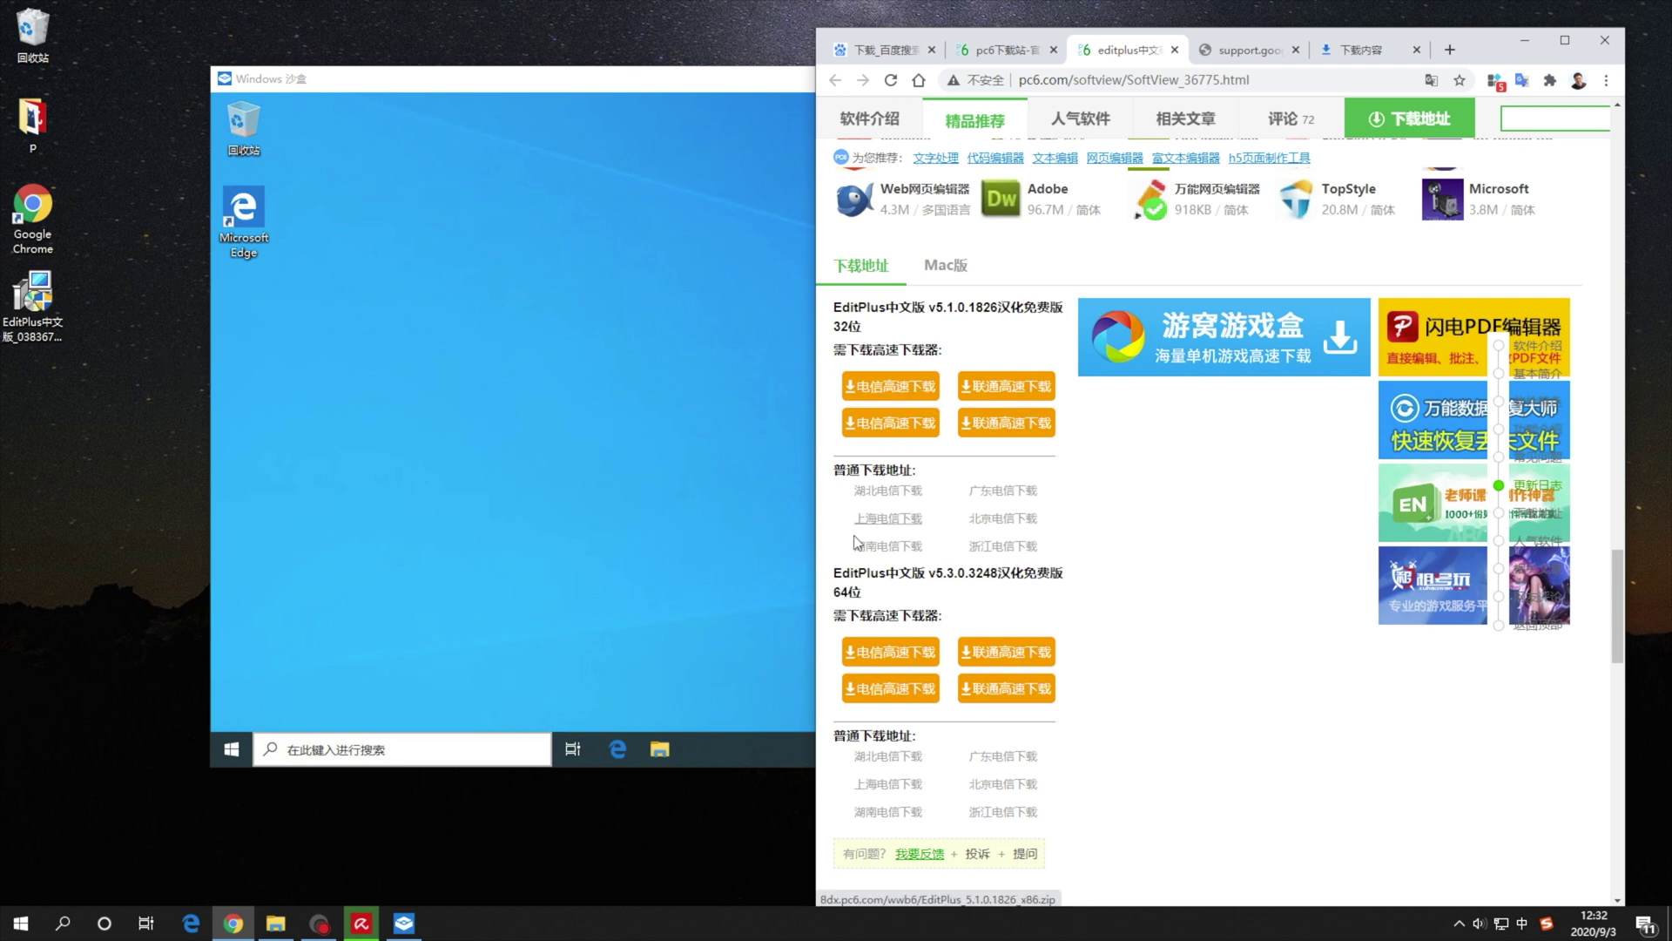
- Copy the EditPlus installer from the host desktop into the sandbox desktop and place it beneath the Microsoft Edge icon
mouse_move(32, 300)
mouse_down()
mouse_move(130, 281)
mouse_move(358, 336)
mouse_move(104, 325)
mouse_move(105, 344)
mouse_move(430, 299)
mouse_move(39, 318)
mouse_up()
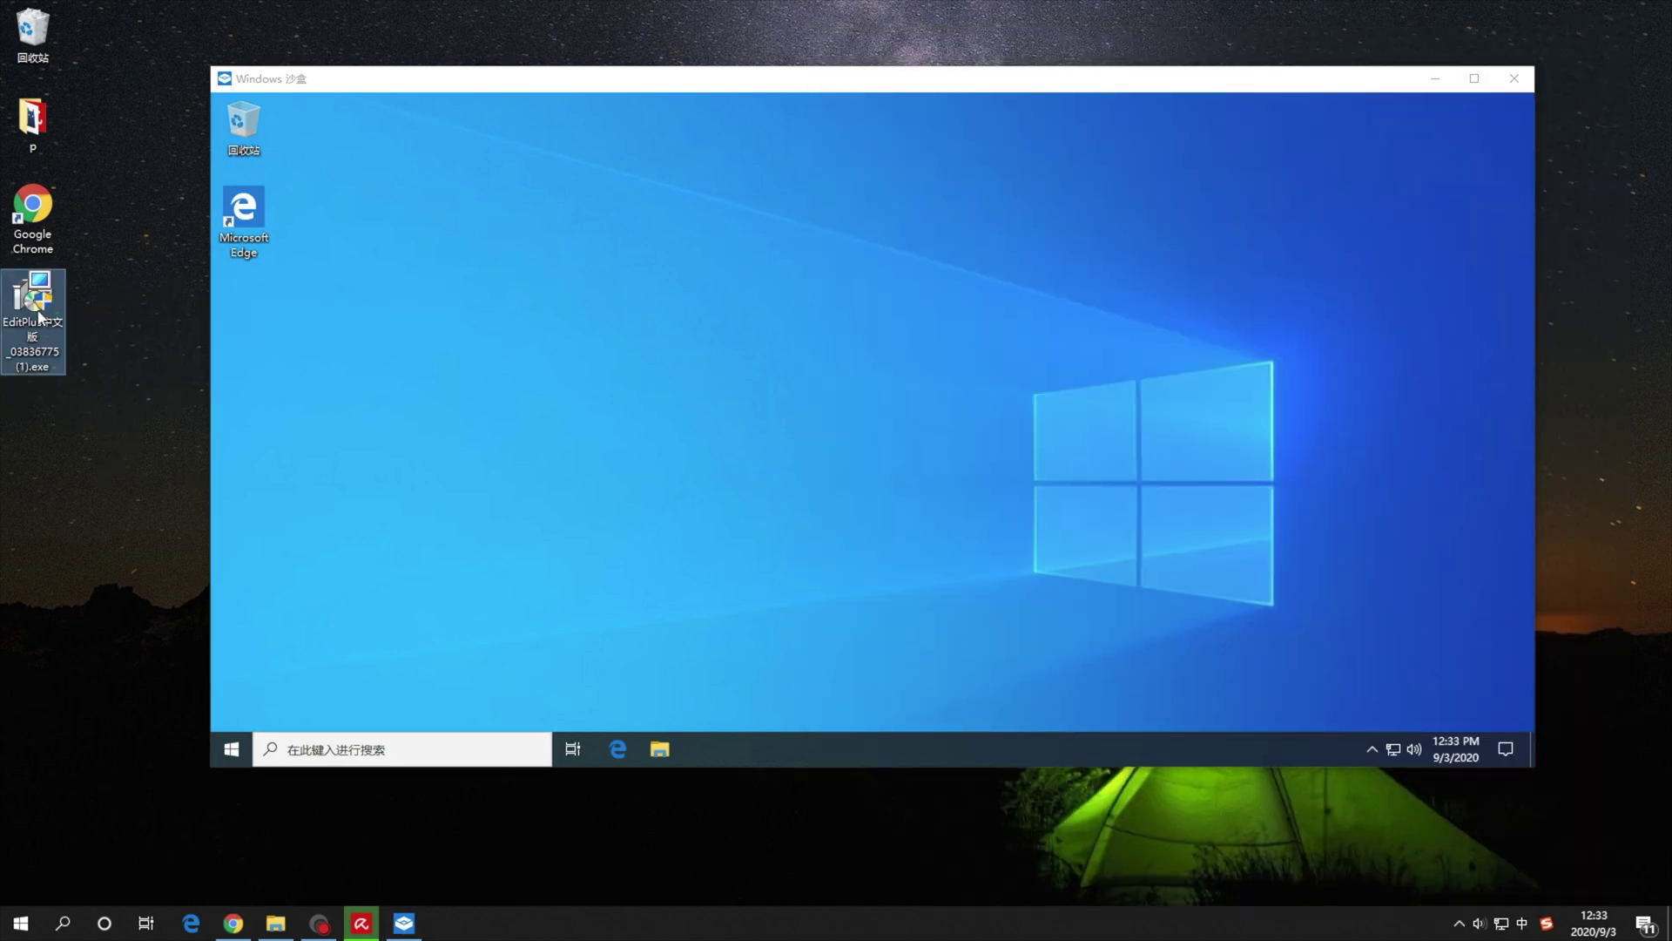
right_click(39, 318)
right_click(558, 345)
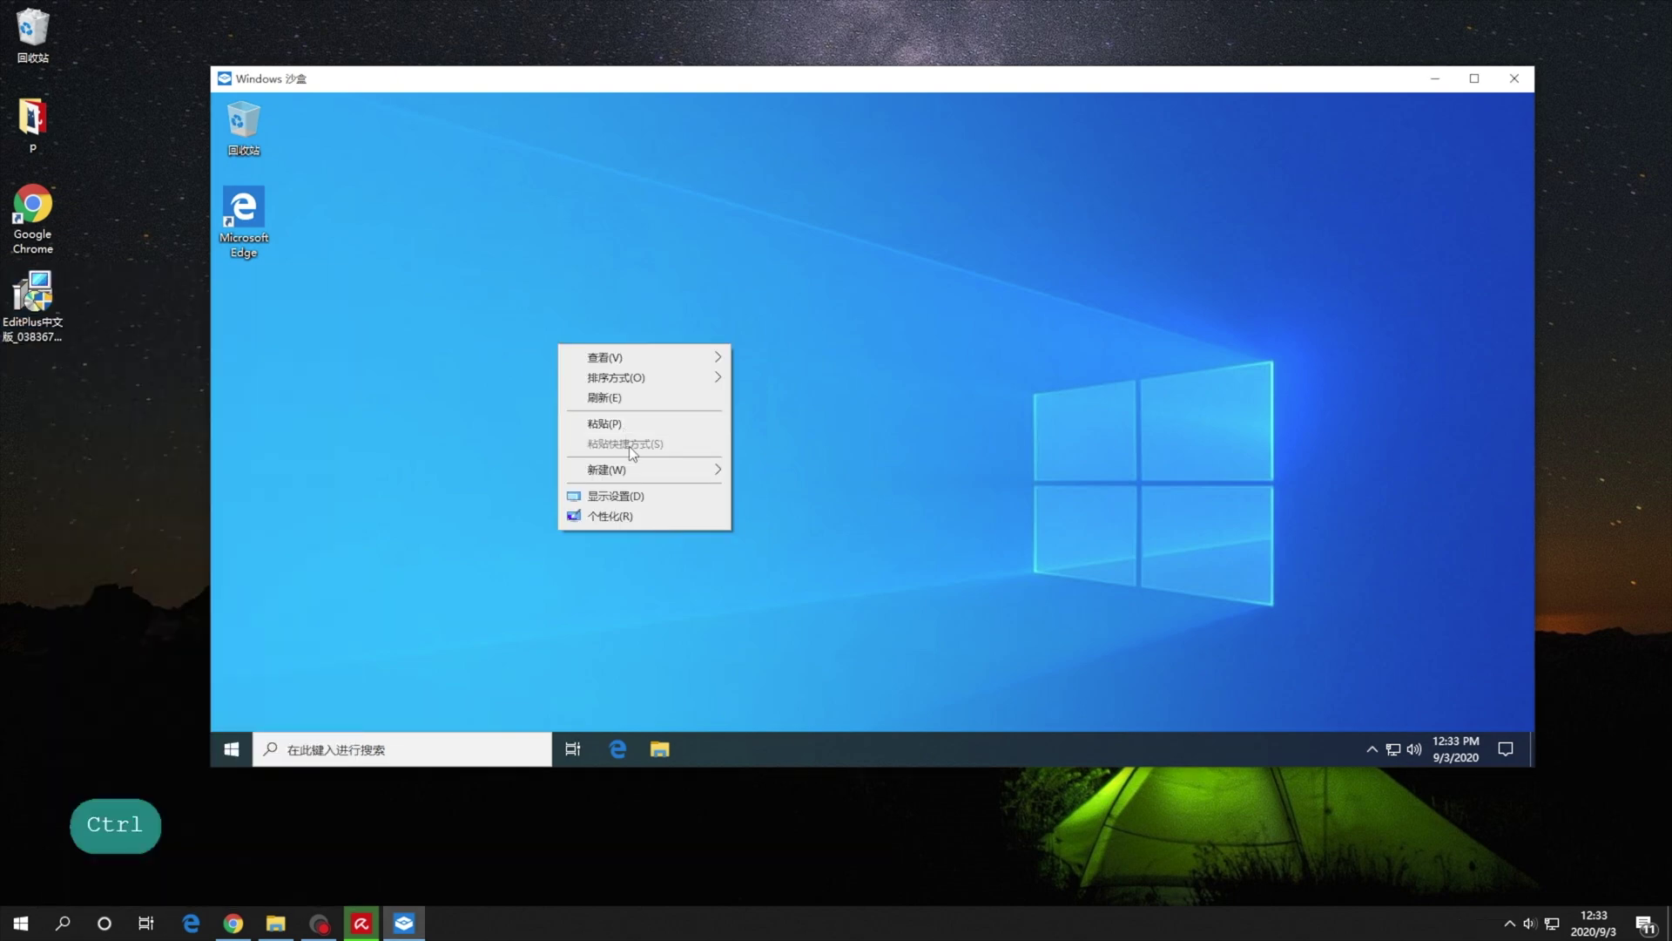
click(608, 424)
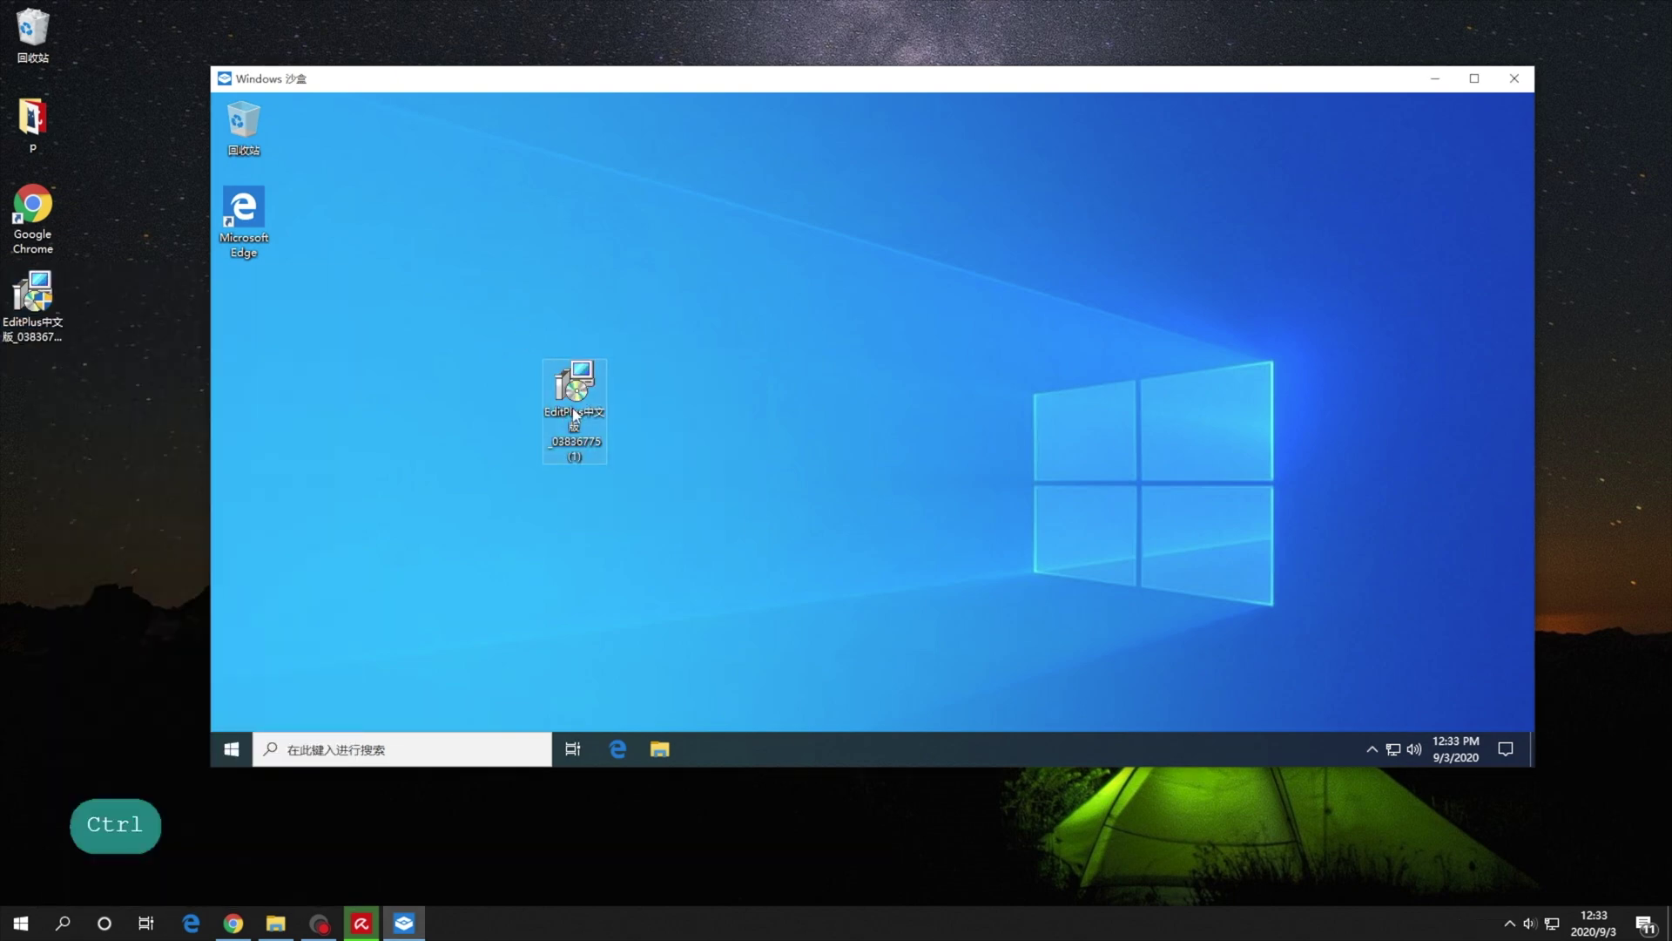
drag(575, 414, 245, 329)
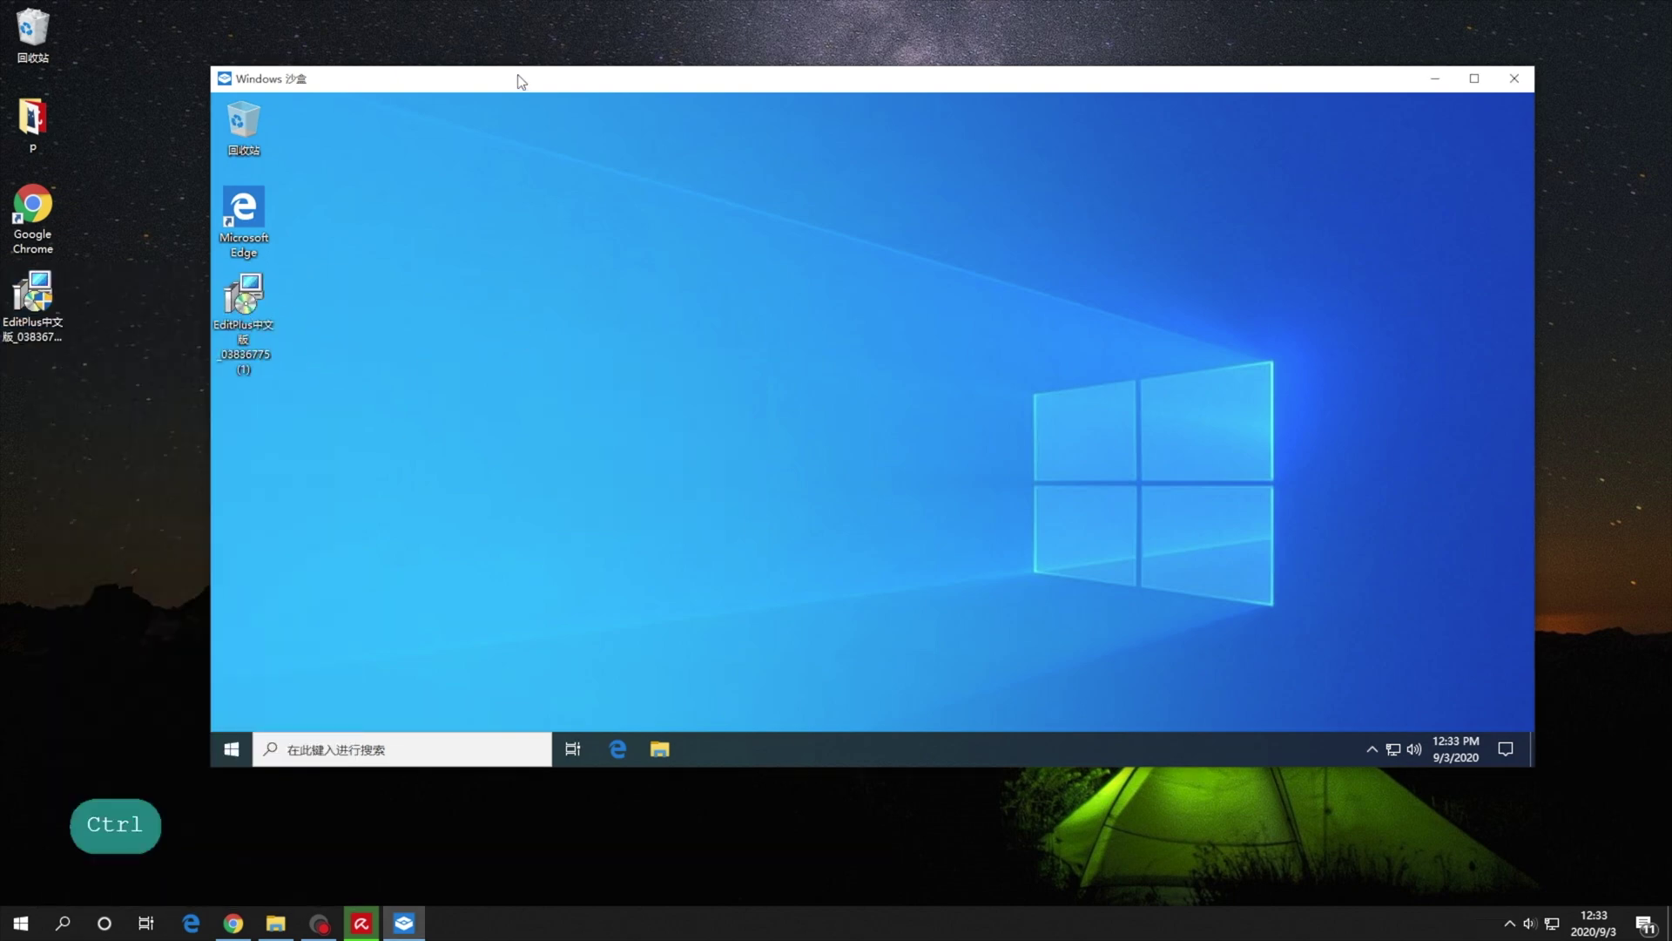
drag(518, 76, 520, 67)
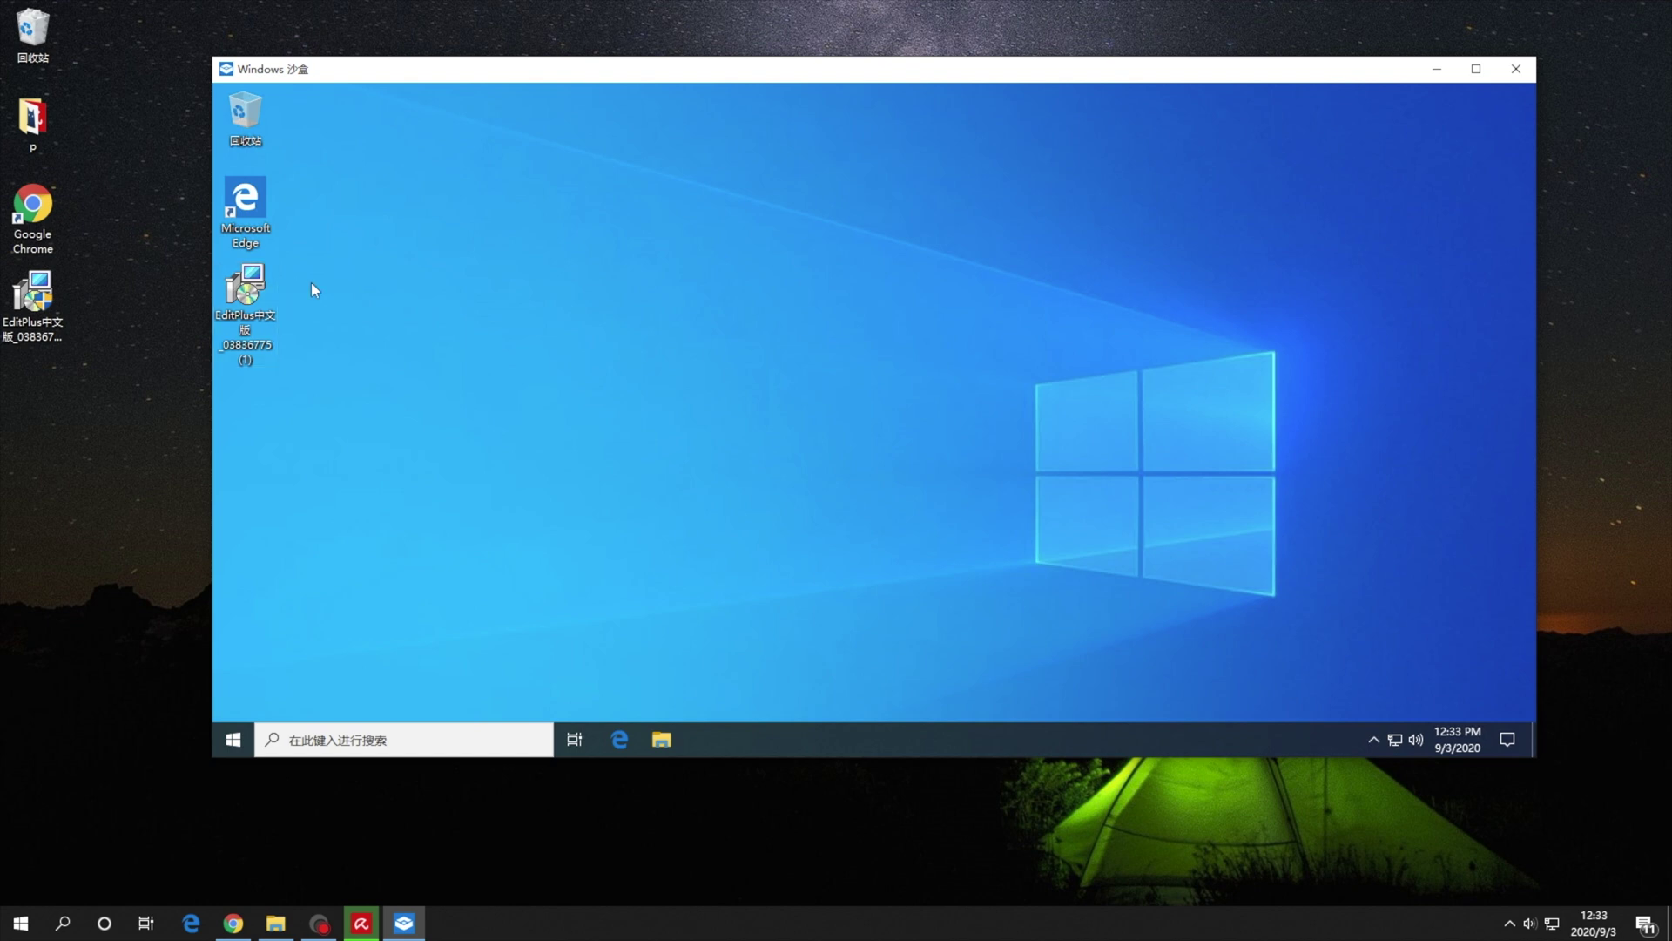
- Run the EditPlus installer inside the sandbox and complete the installation
double_click(258, 302)
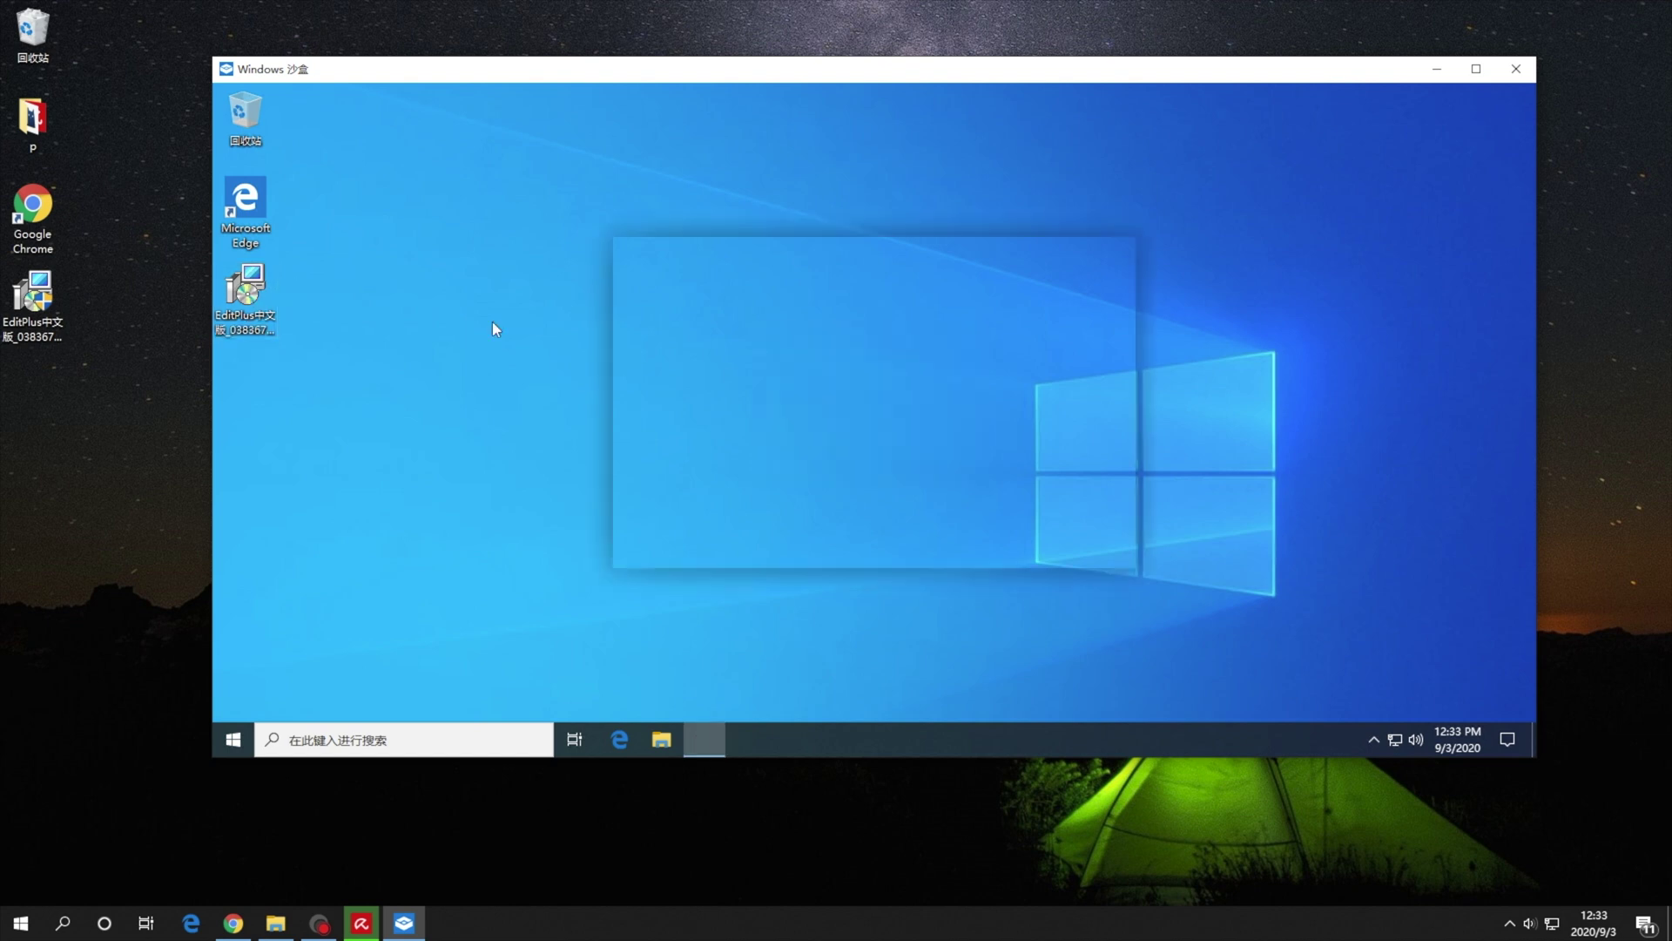
click(867, 544)
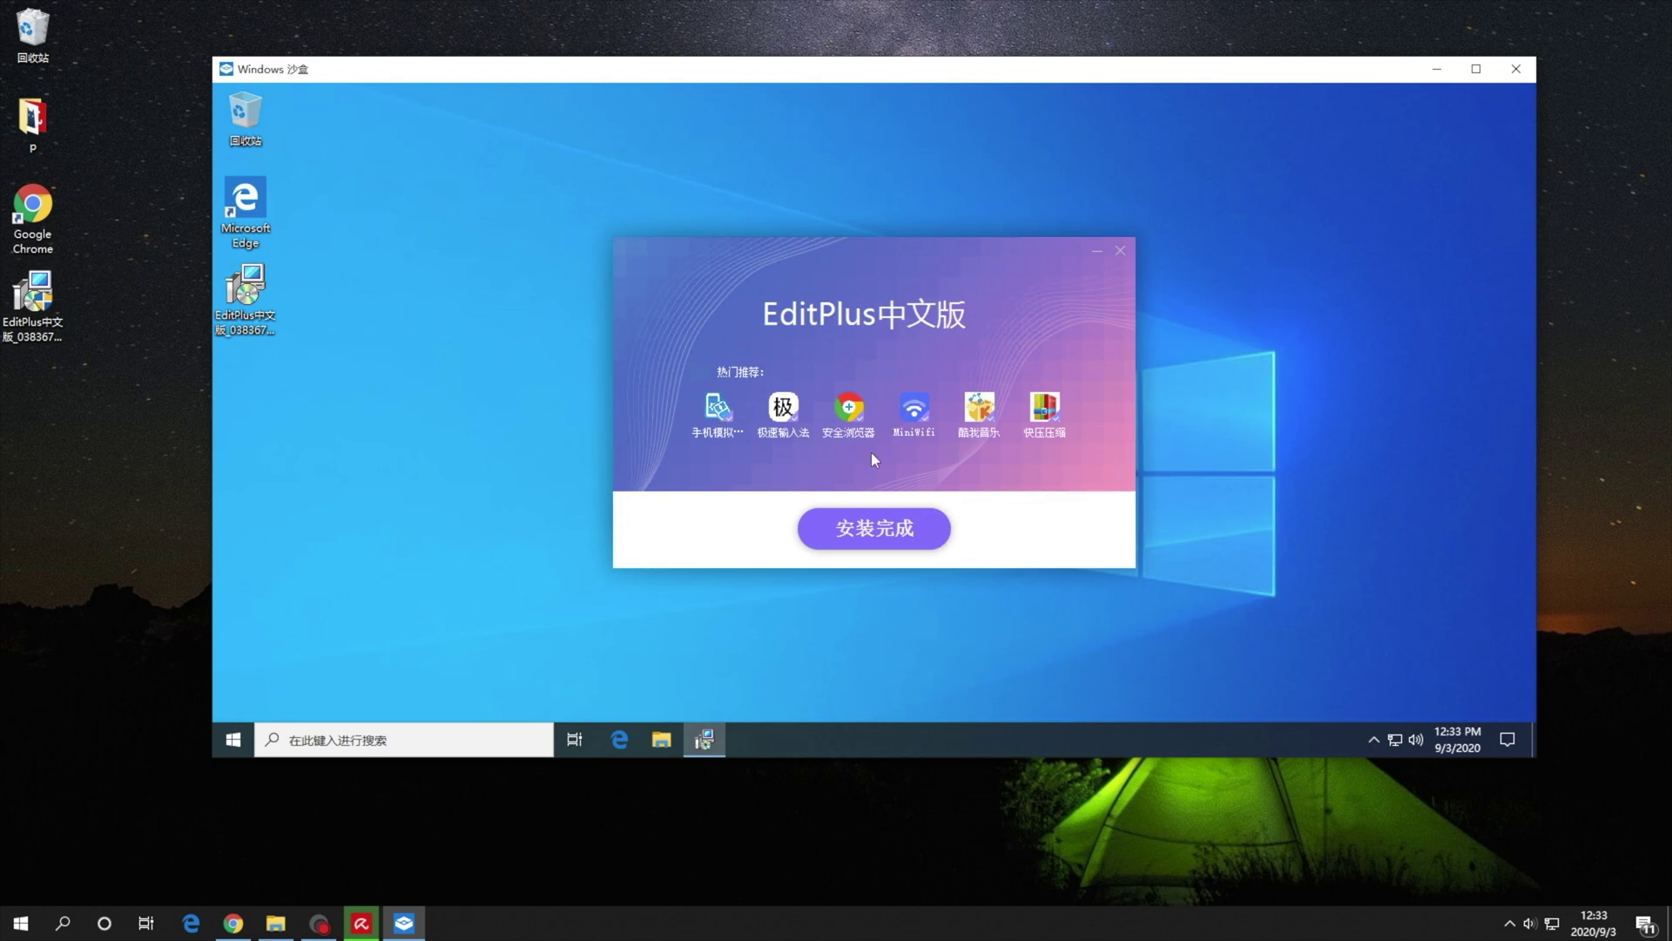
click(854, 534)
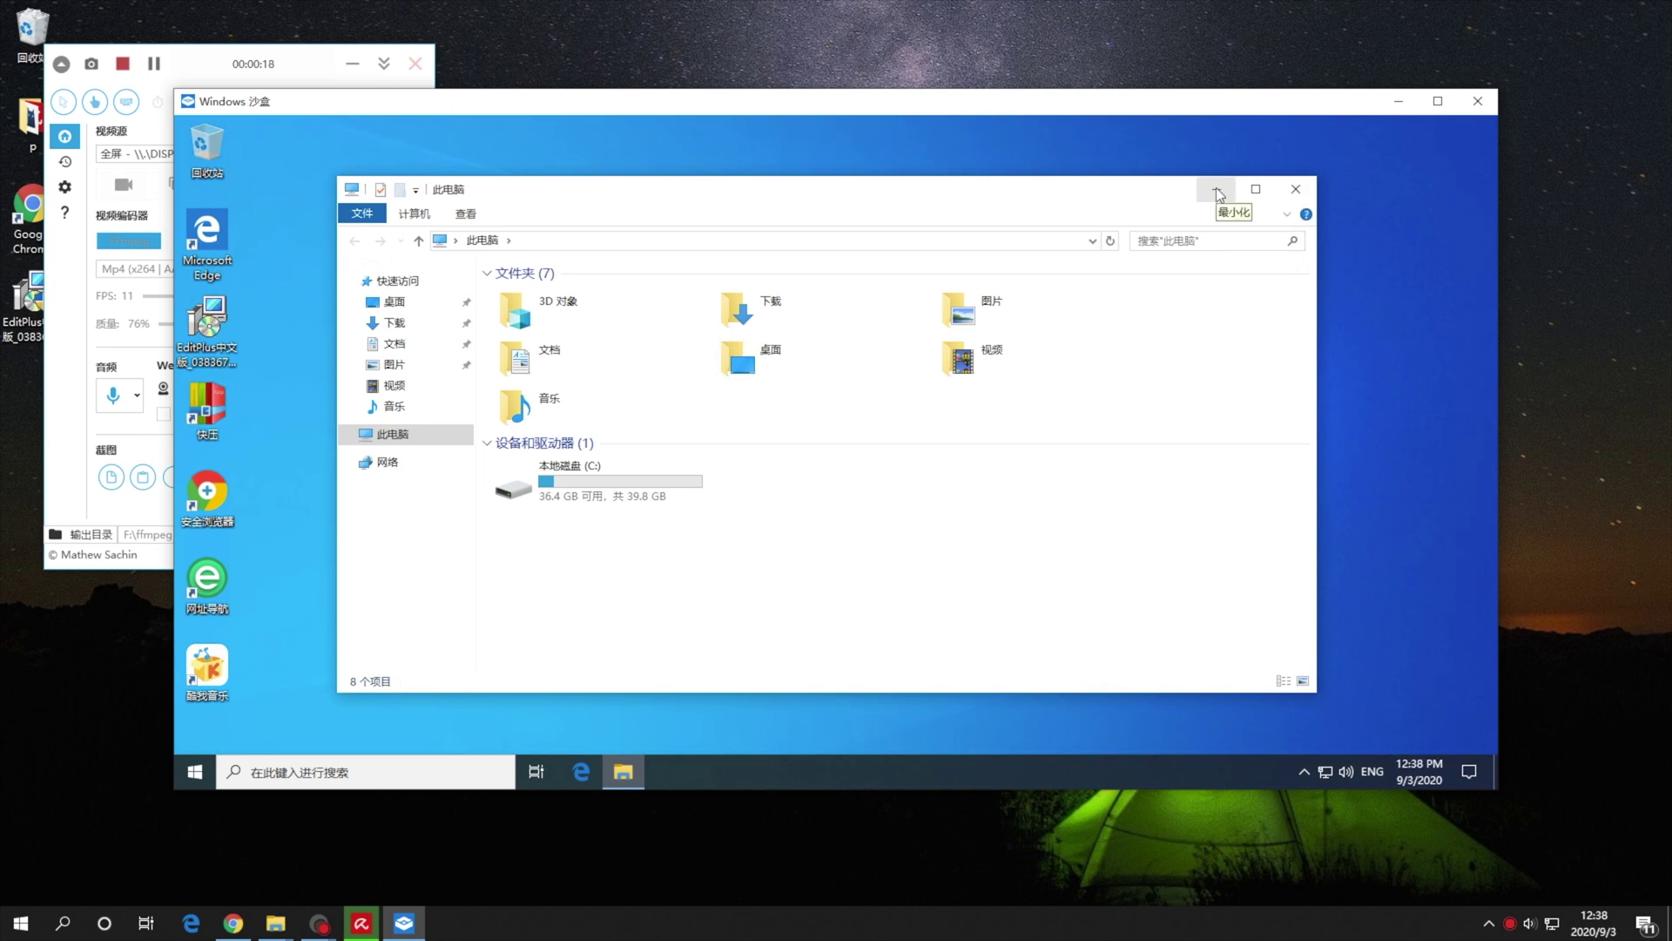
- Launch 快压 in the sandbox, open an article from its 快压头条 pop-up, and close the pop-up and the browser
double_click(210, 414)
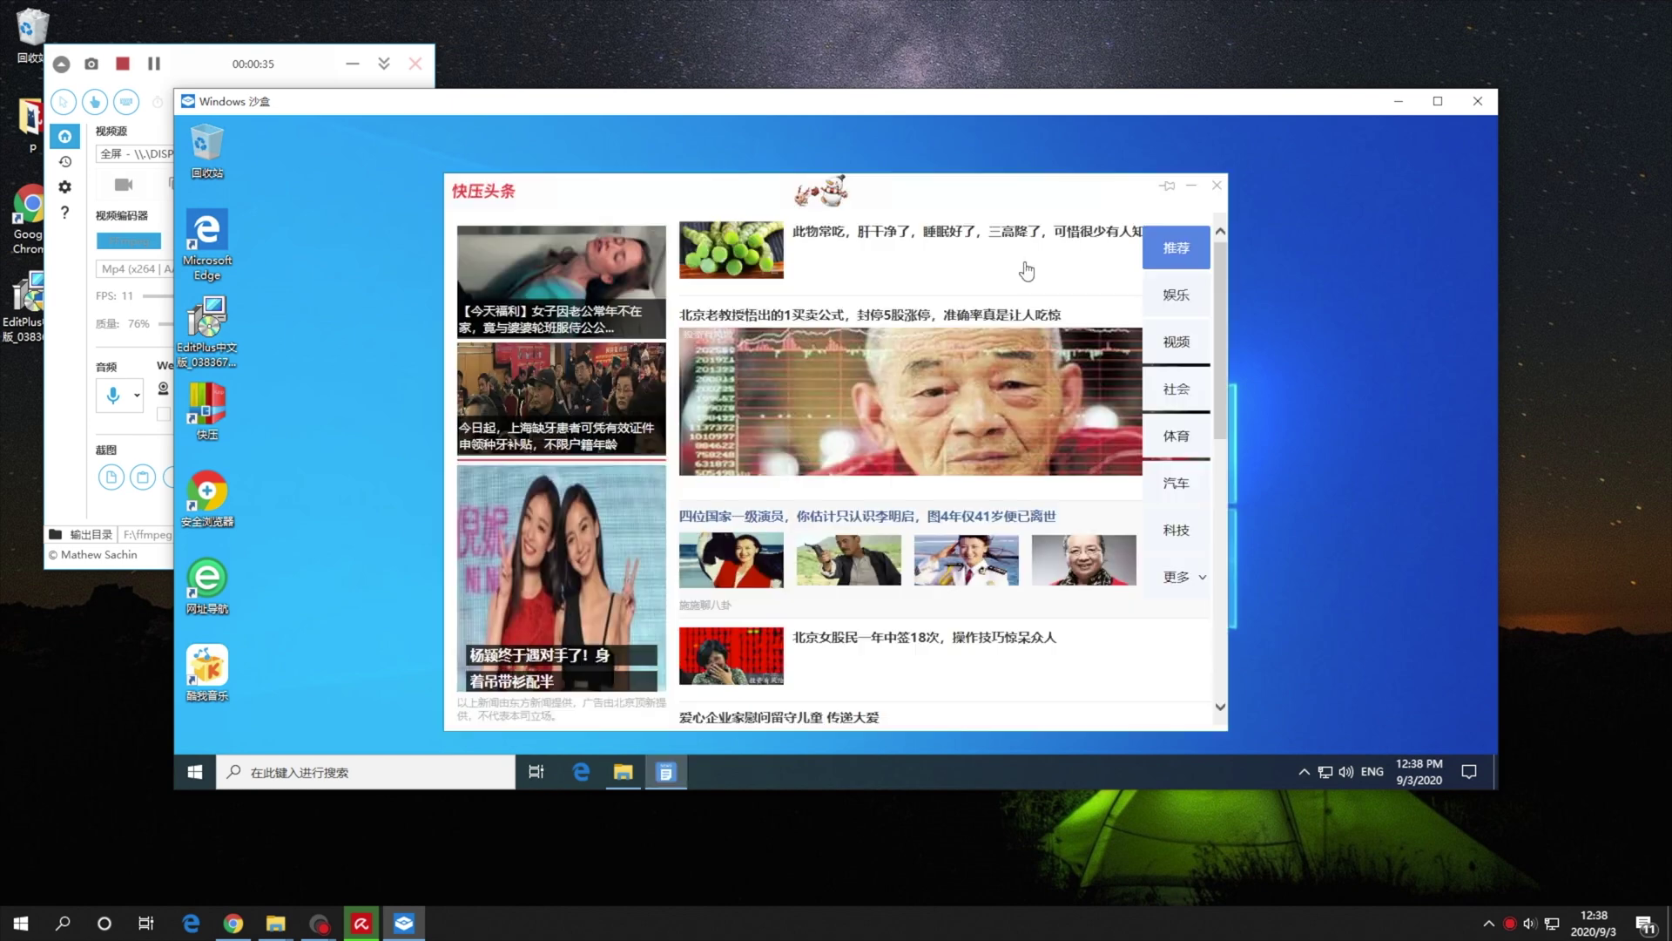
click(1016, 268)
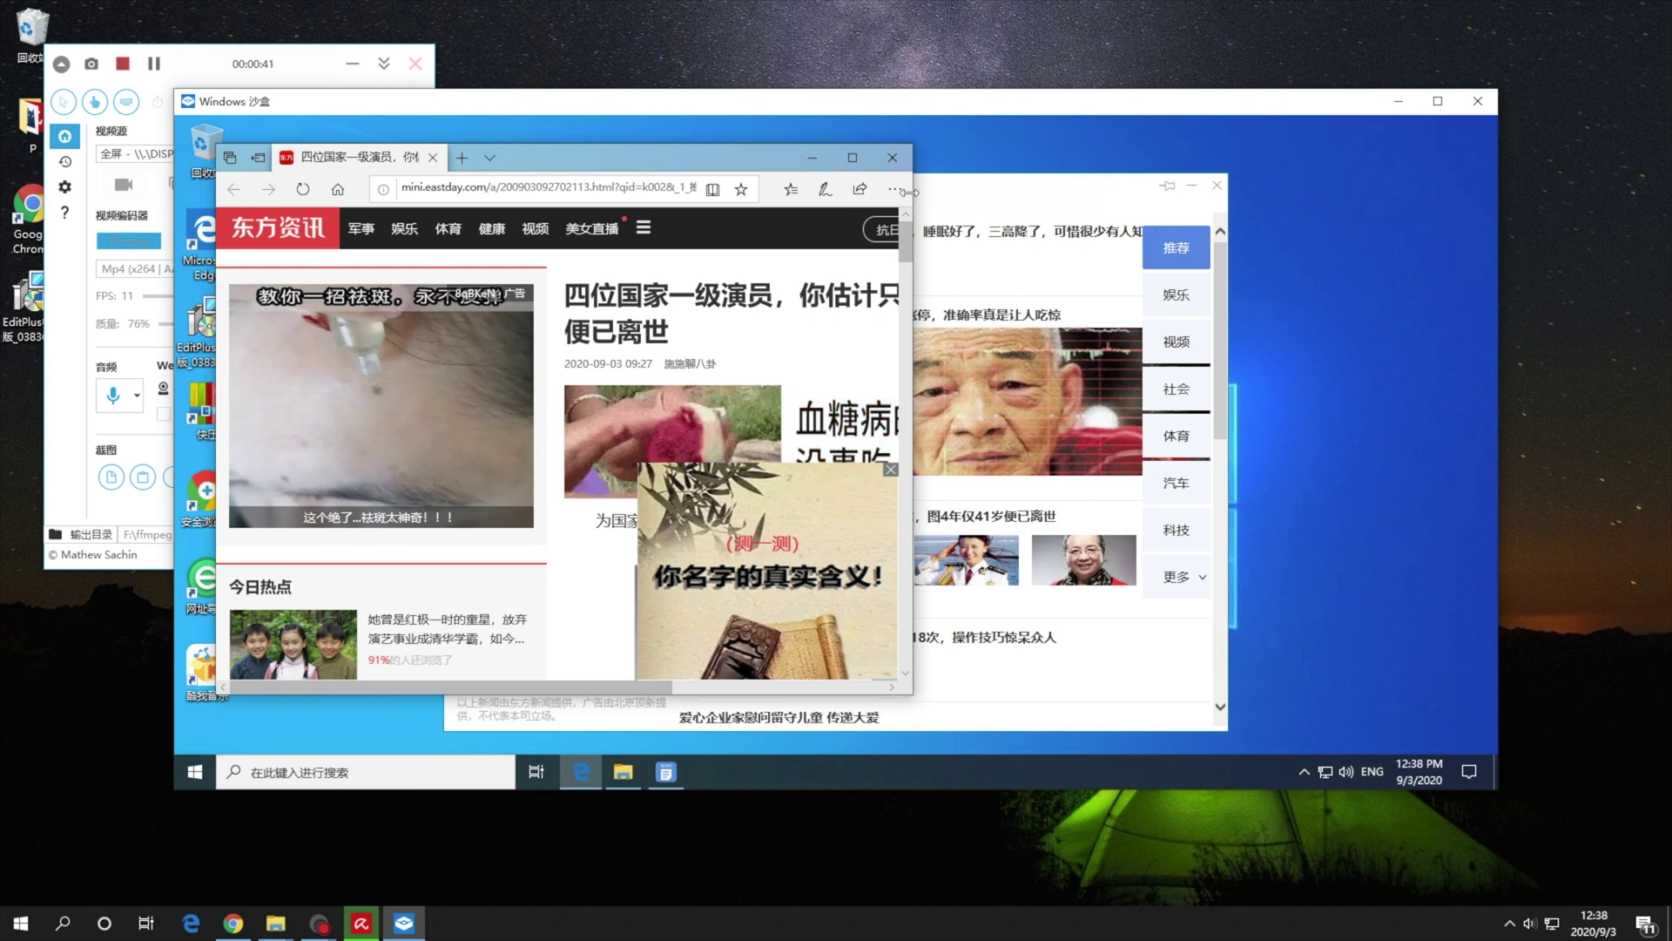
click(1219, 191)
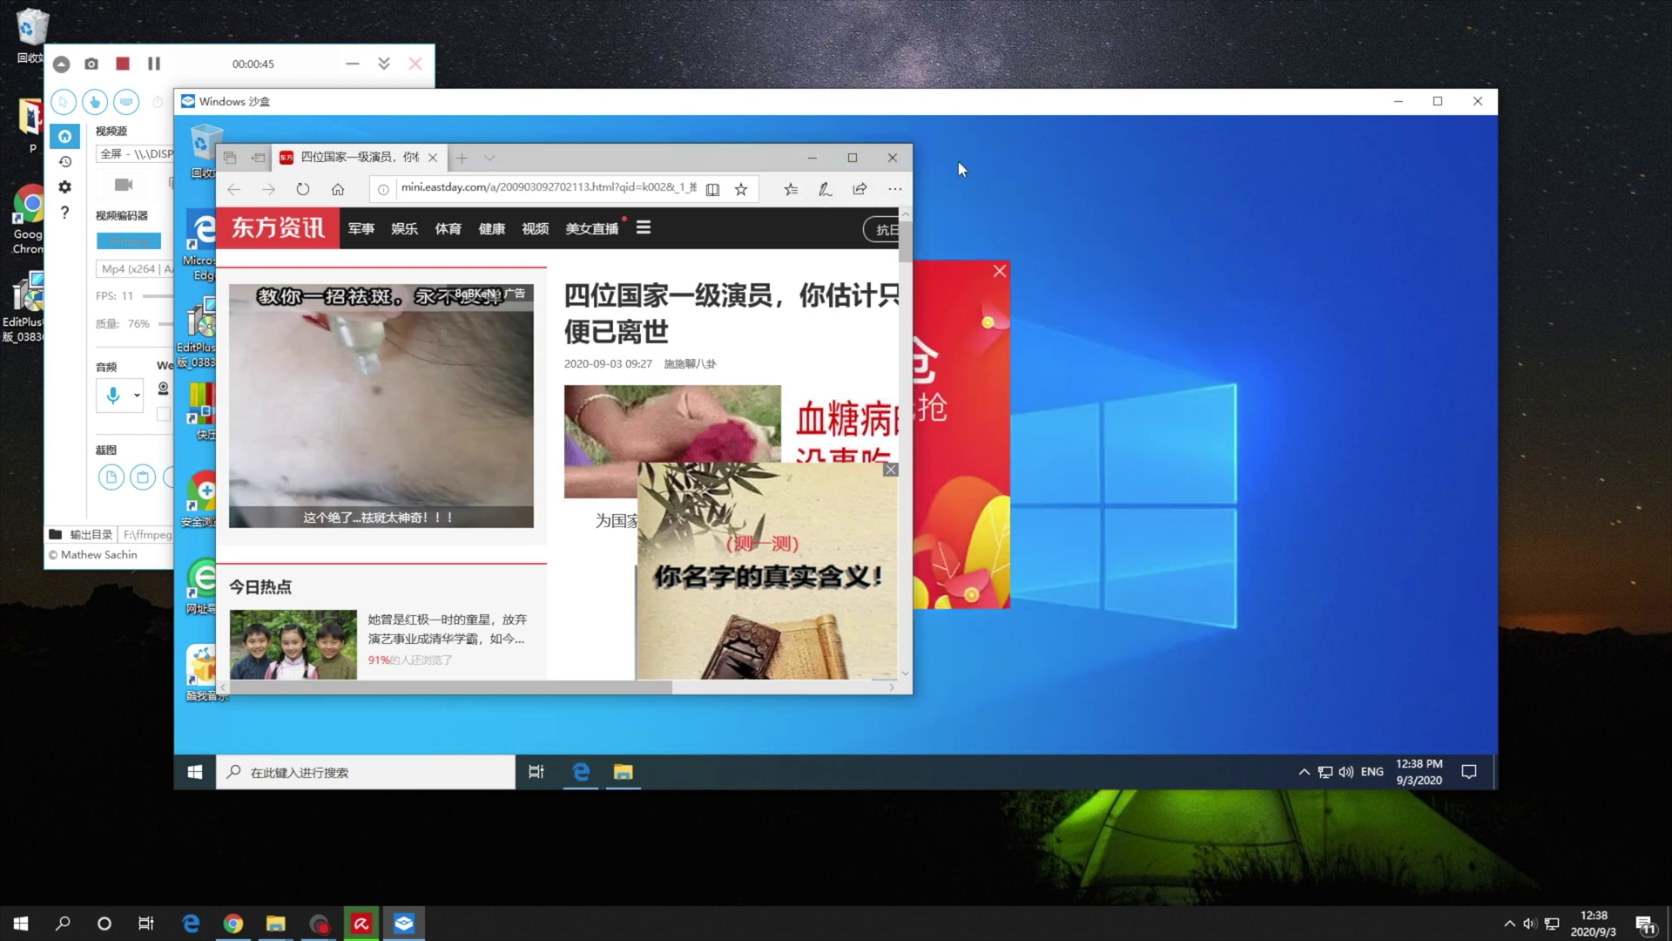
click(891, 156)
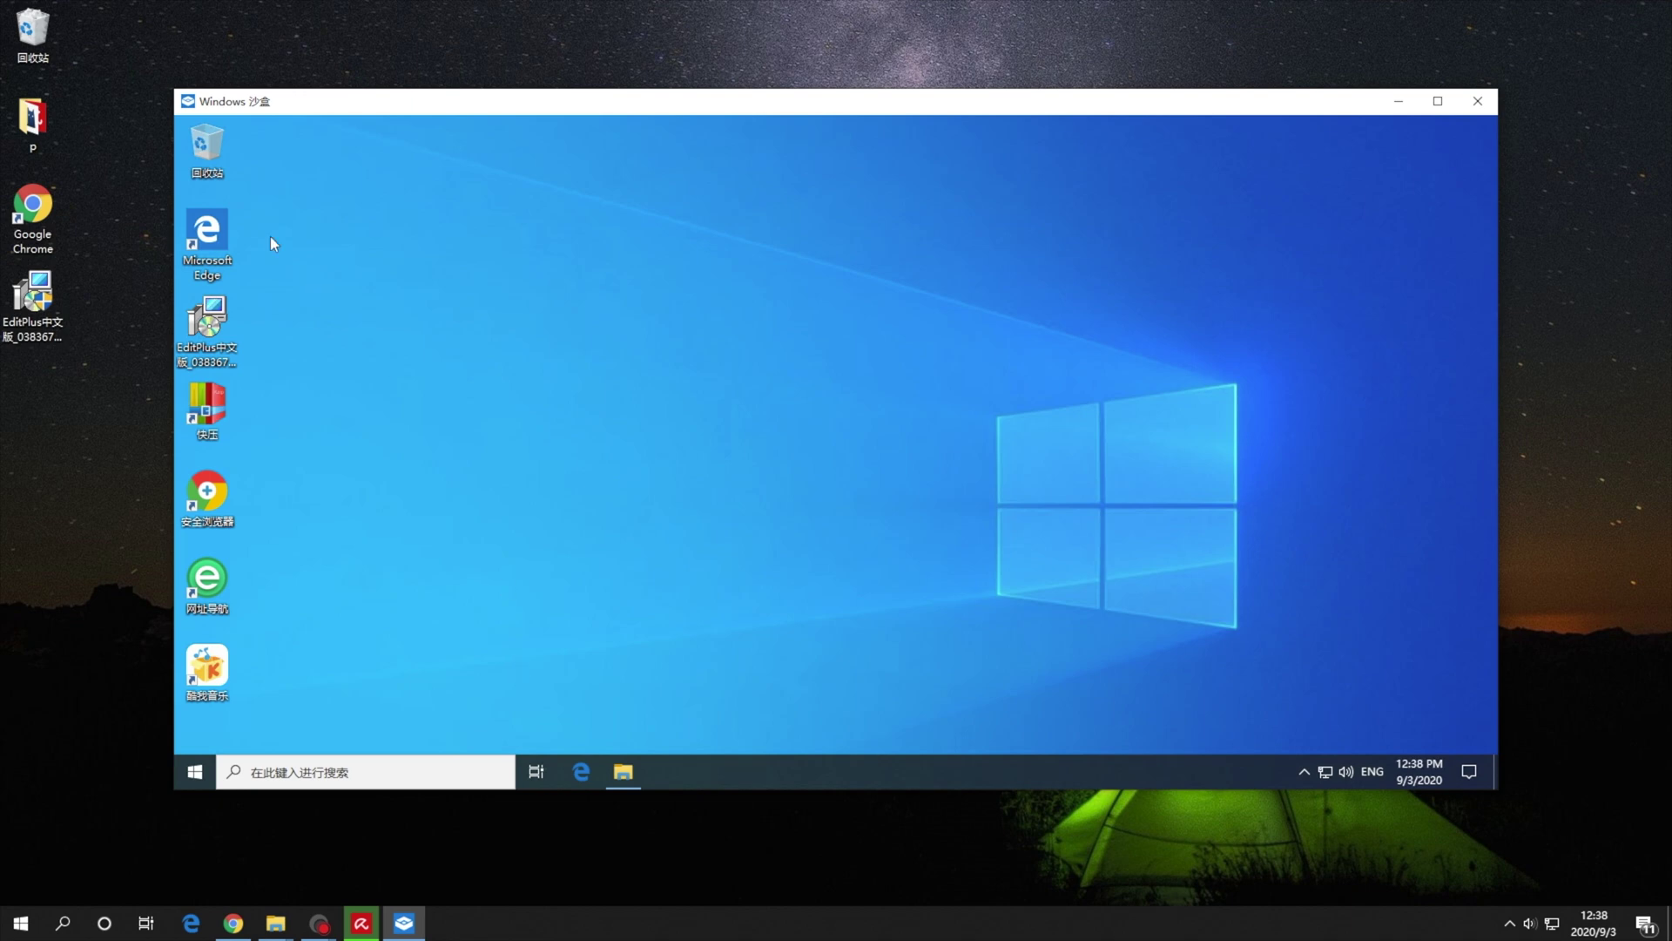
- View the sandbox's folders and drives under 此电脑 in File Explorer and close the window
click(624, 772)
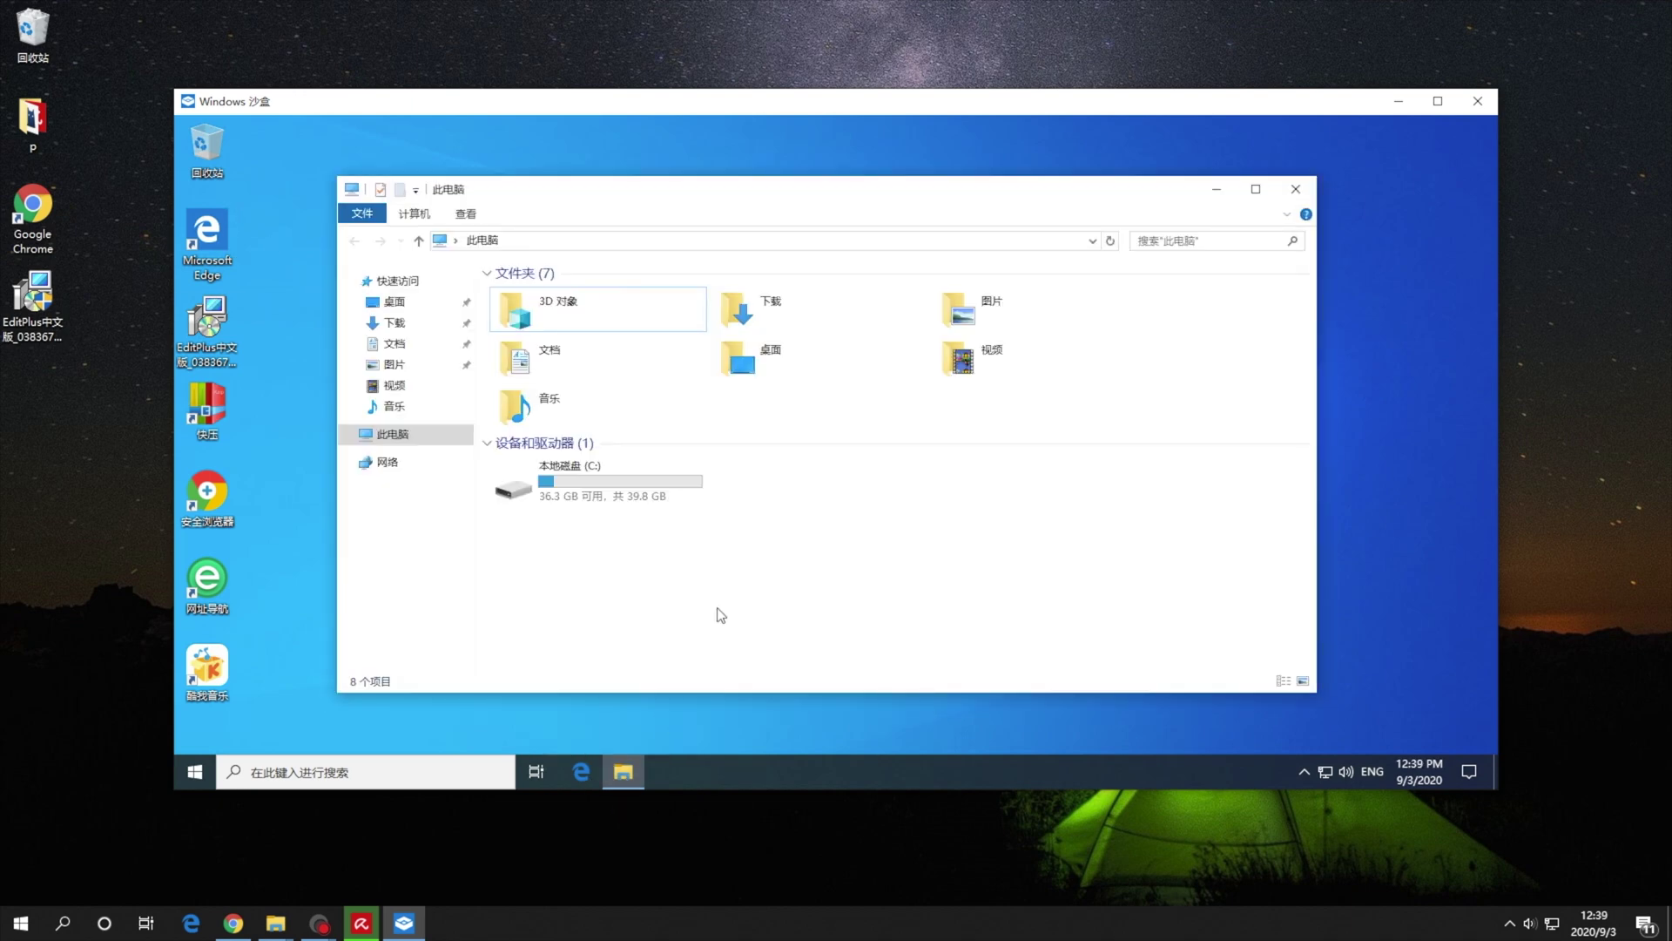
click(1296, 190)
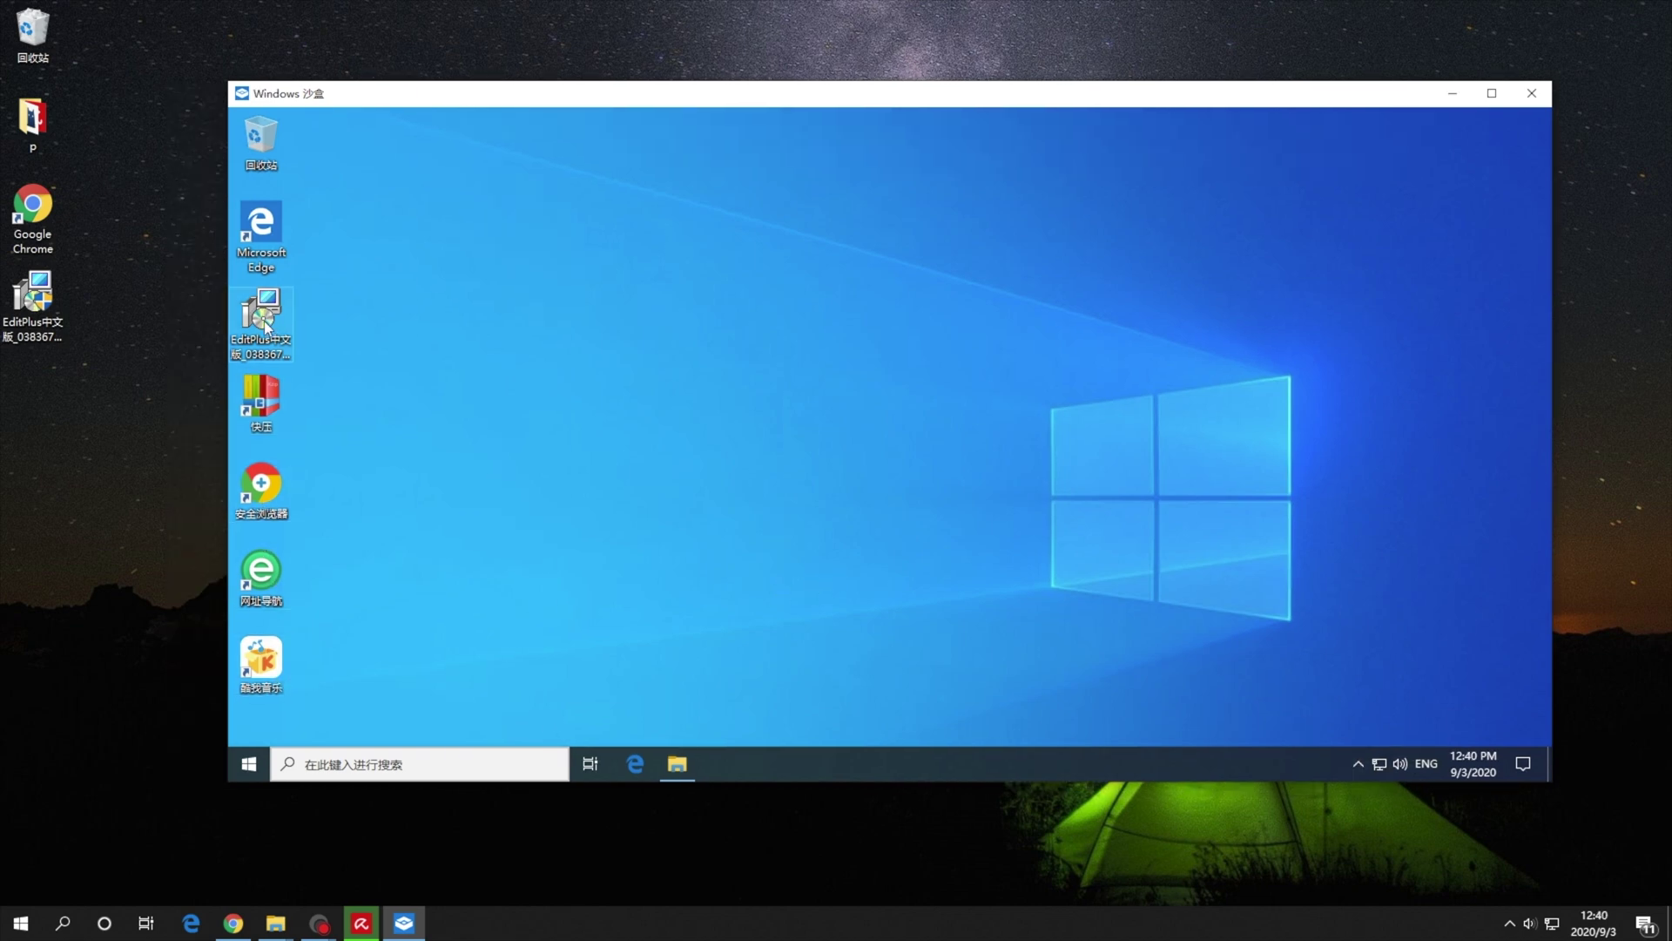
- Run the EditPlus installer in the sandbox again, complete it, and close the 热点资讯 news pop-up
double_click(265, 328)
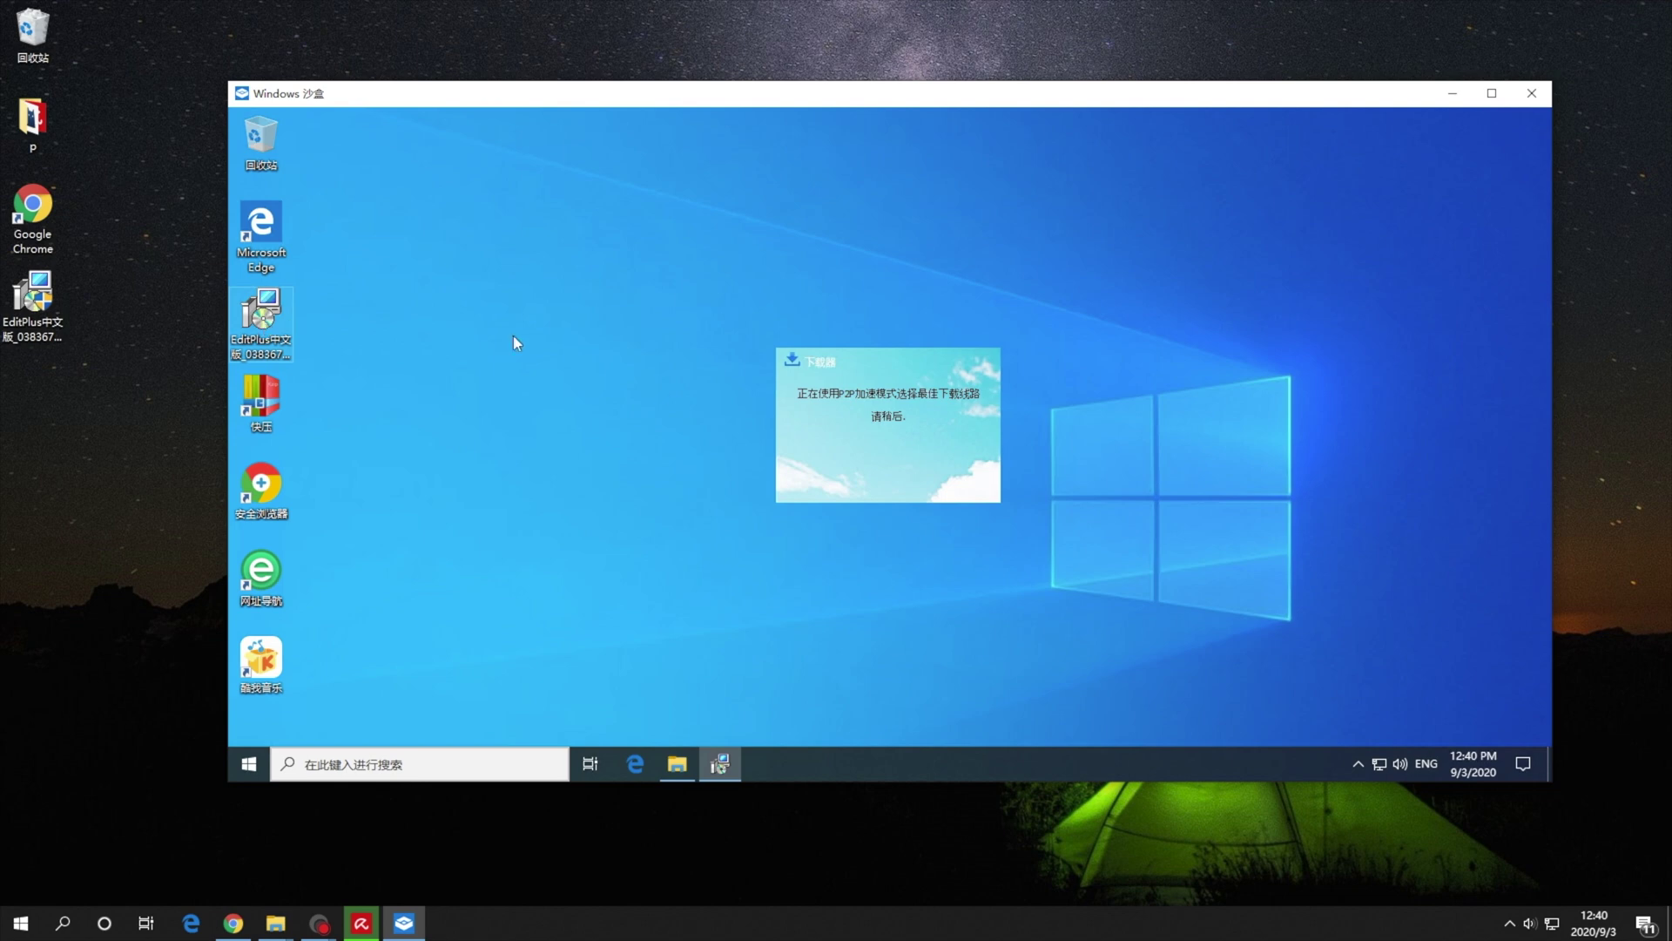
click(885, 553)
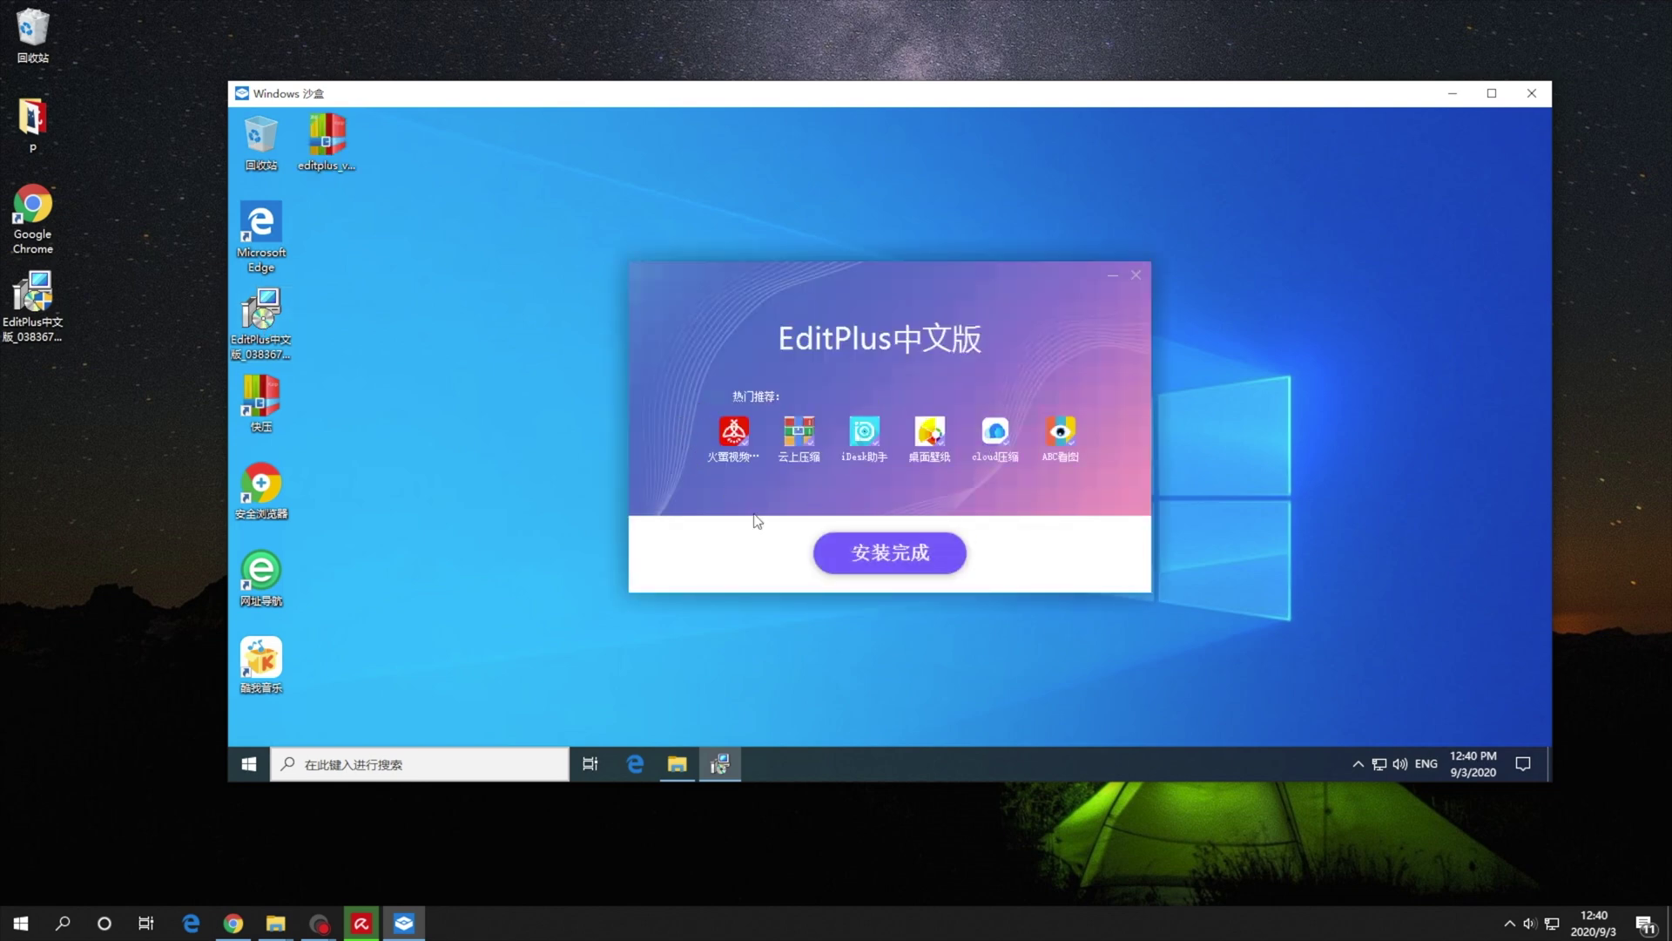
click(884, 552)
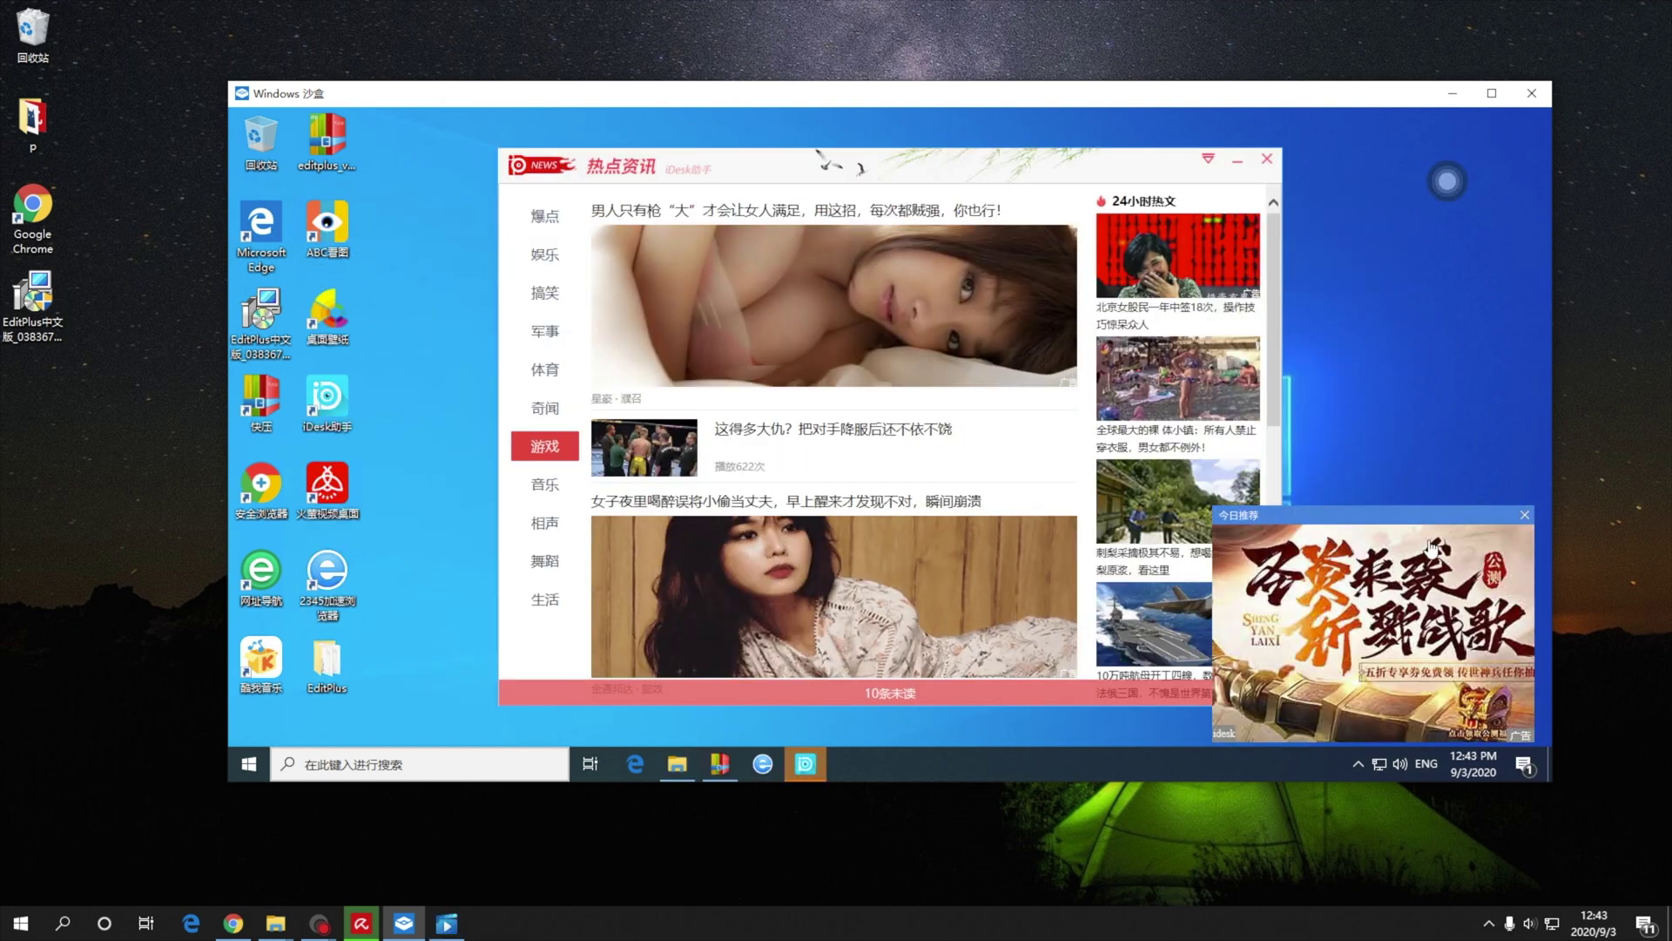
click(1268, 156)
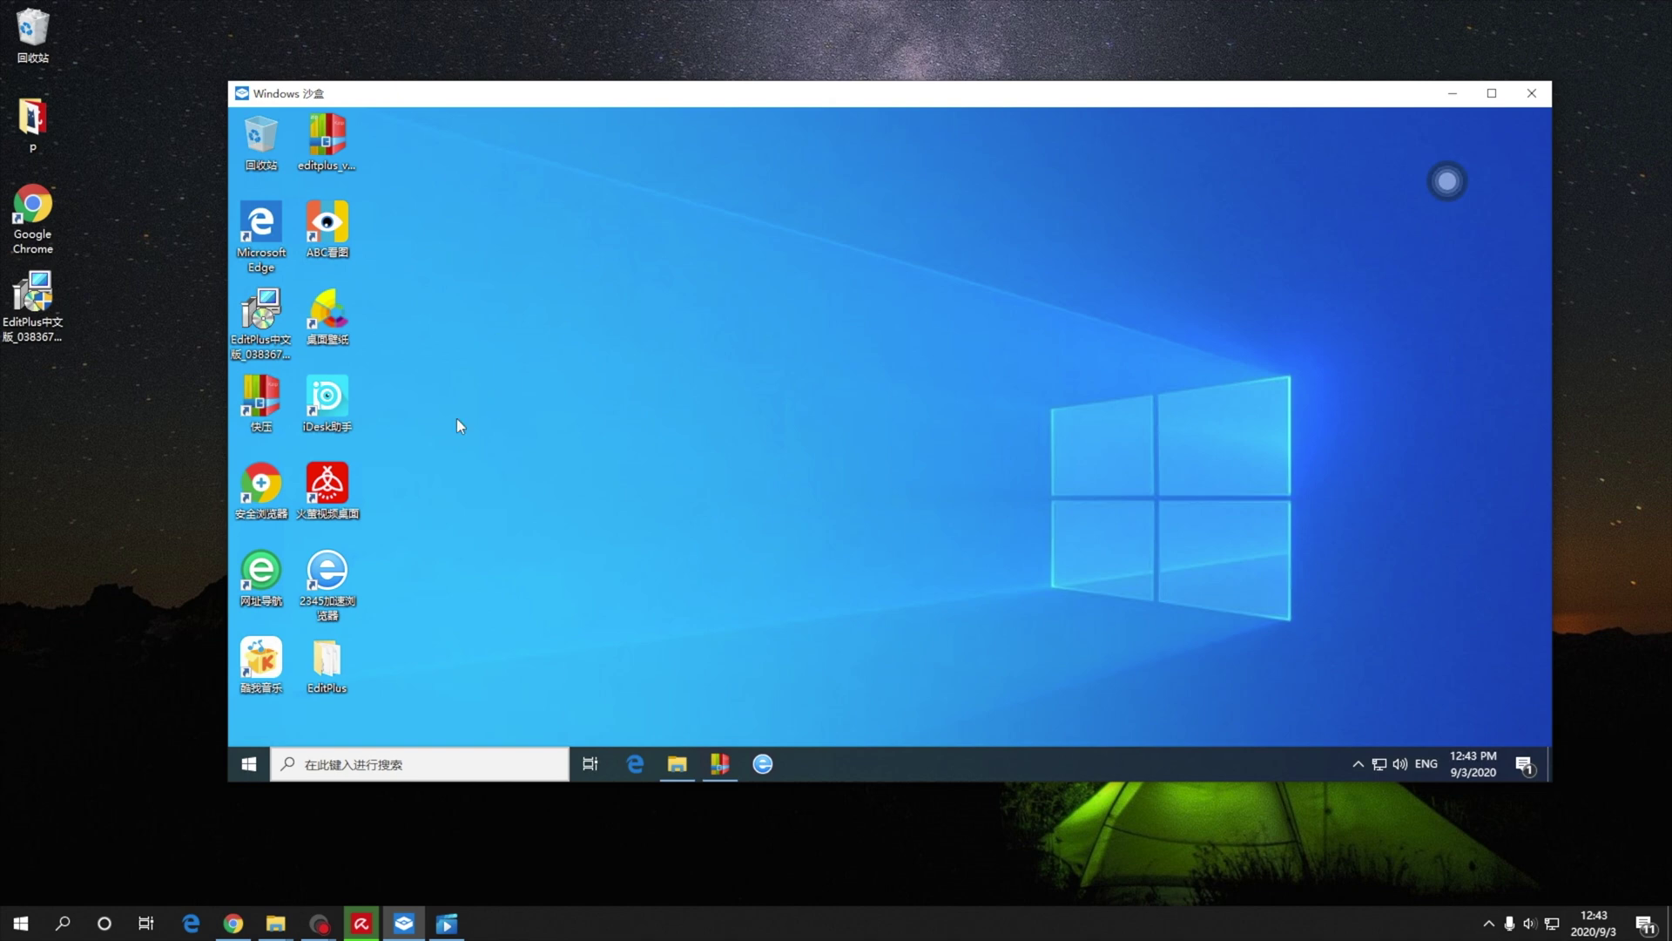
- Move the EditPlus installer icon out of the sandbox's icon column, close Windows 沙盒 and confirm discarding its contents
drag(250, 314, 649, 333)
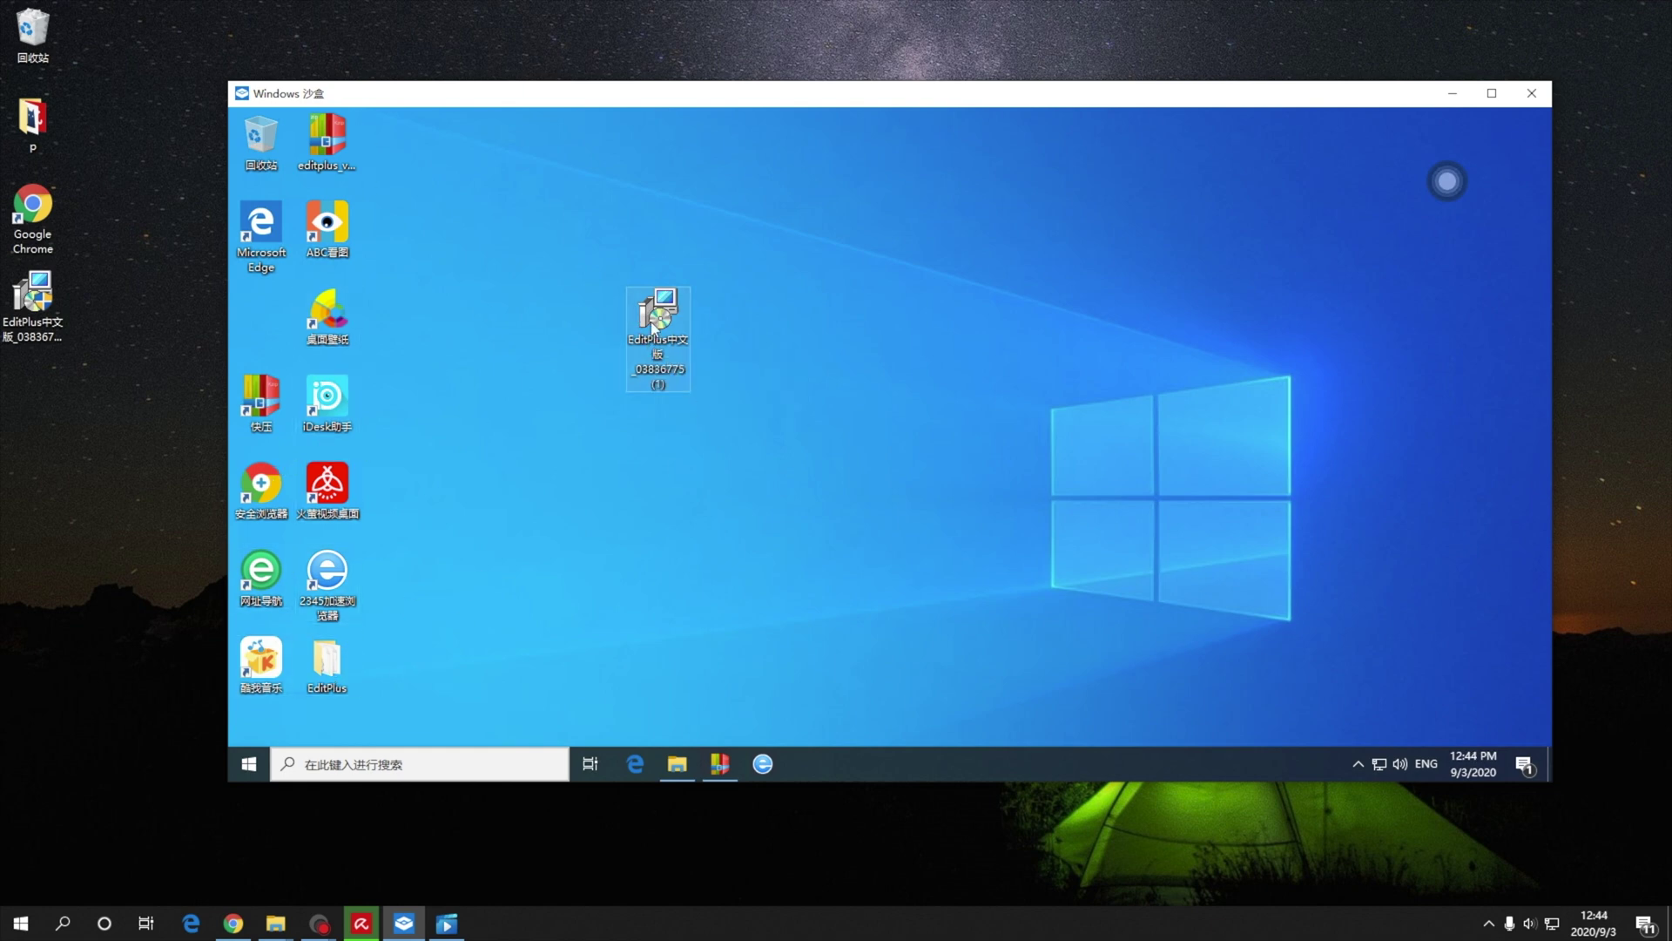
drag(655, 331, 416, 342)
drag(1045, 93, 1020, 109)
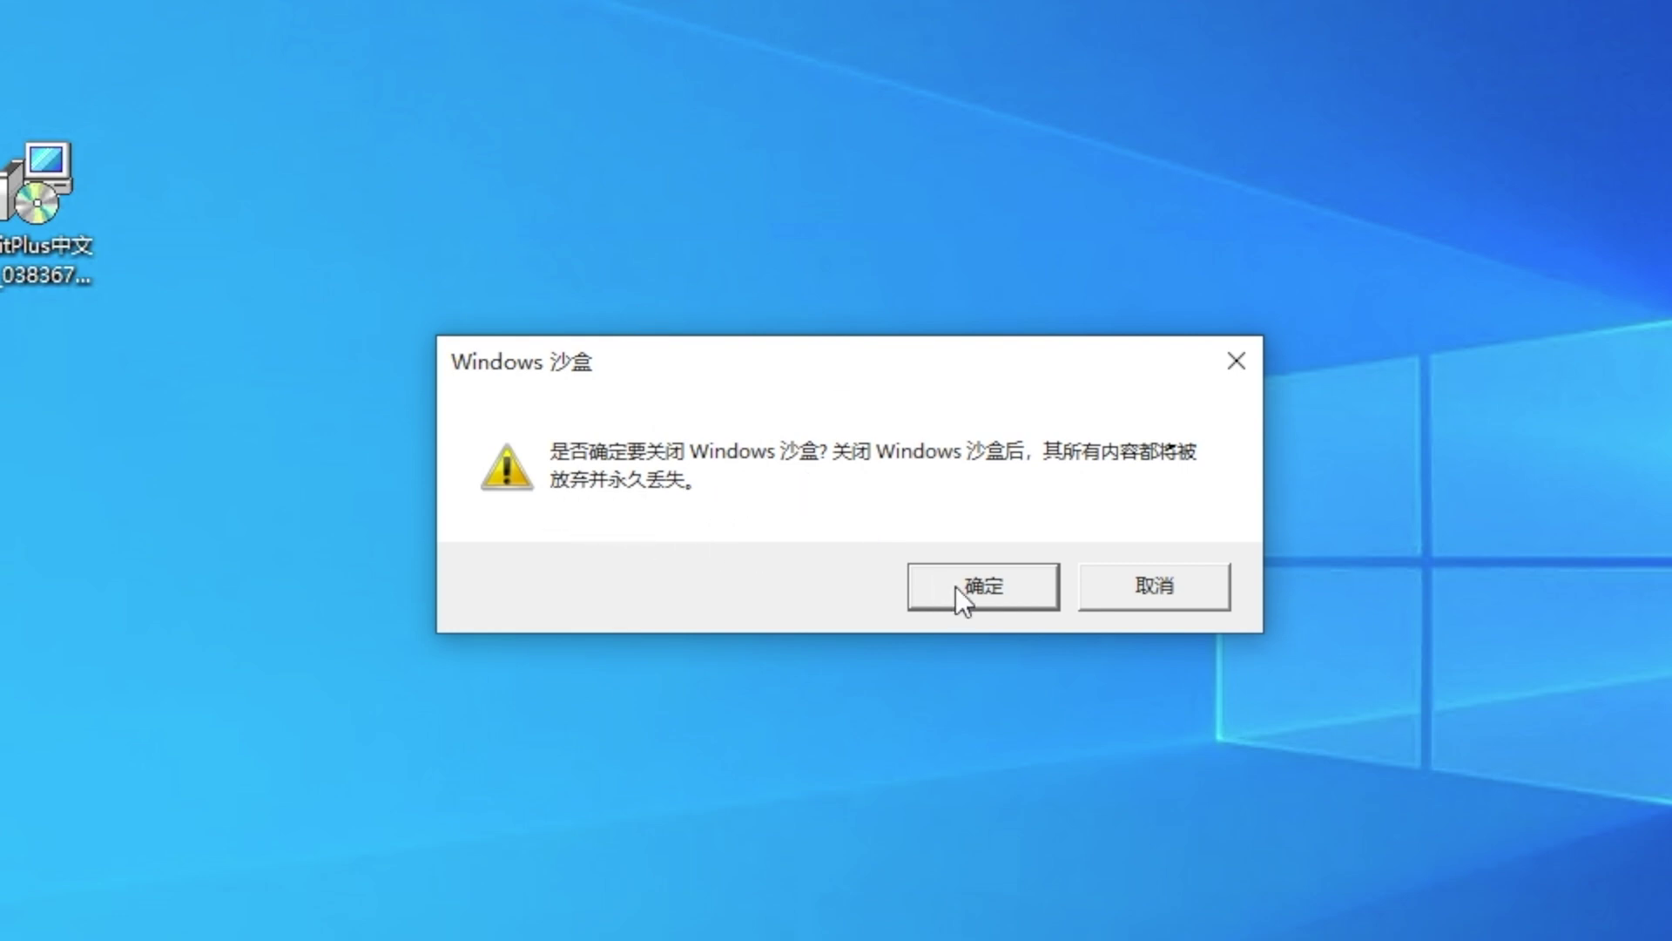
click(980, 583)
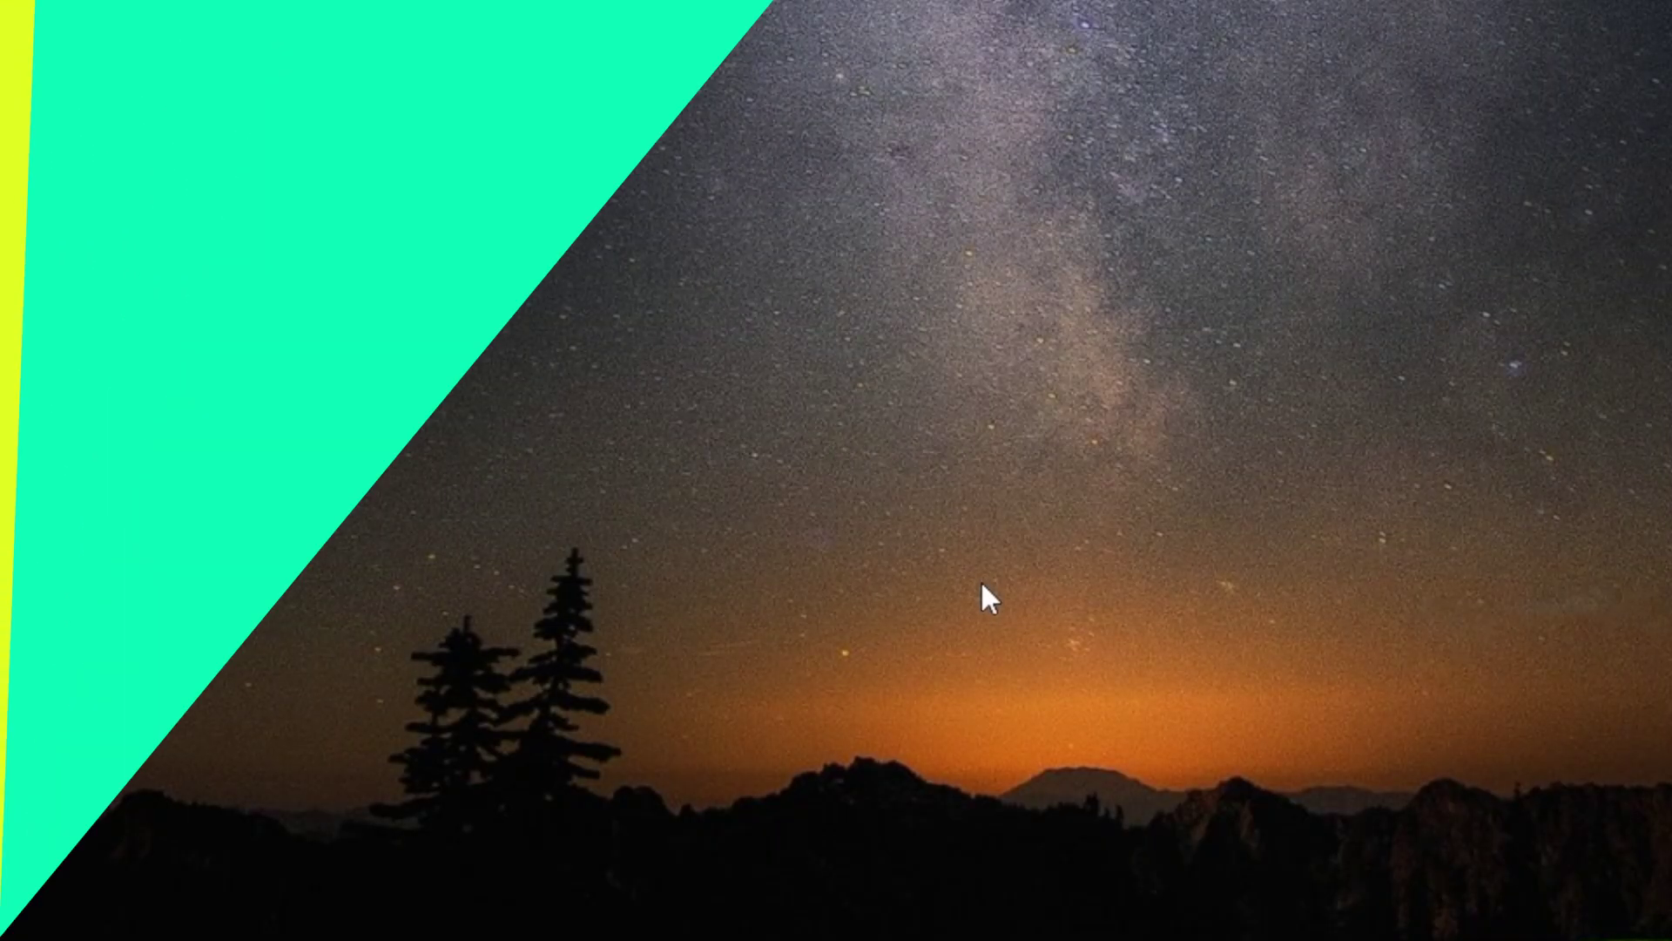